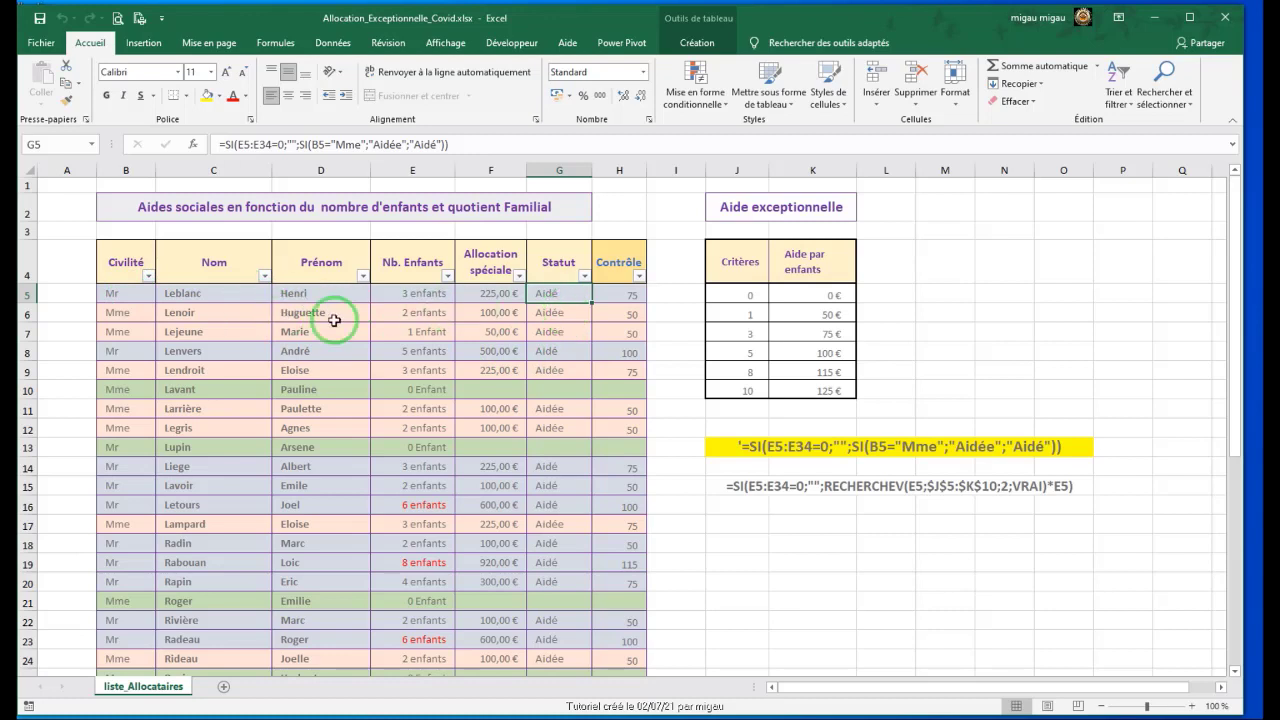
Examine the Statut formulas in G6, G10 and G5 and the Civilité entry in B6.
{"action": "left_click", "coordinate": [563, 312]}
{"action": "left_click", "coordinate": [121, 310]}
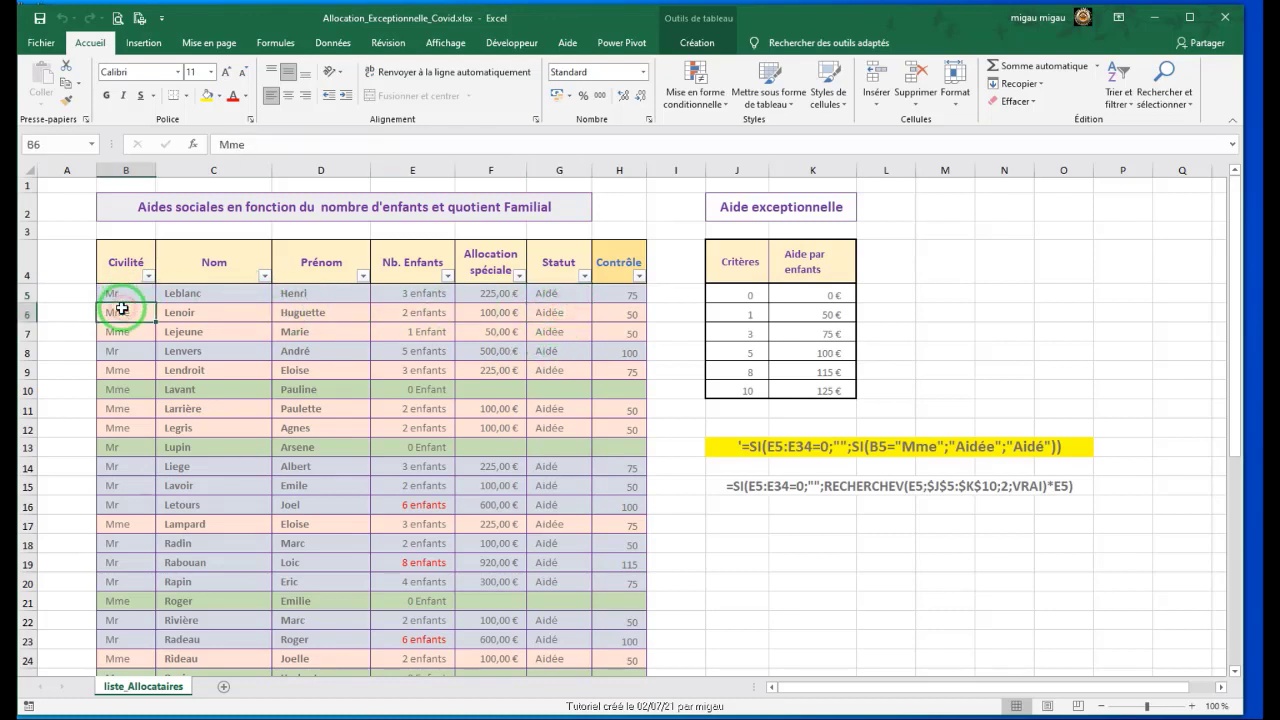
{"action": "left_click", "coordinate": [557, 388]}
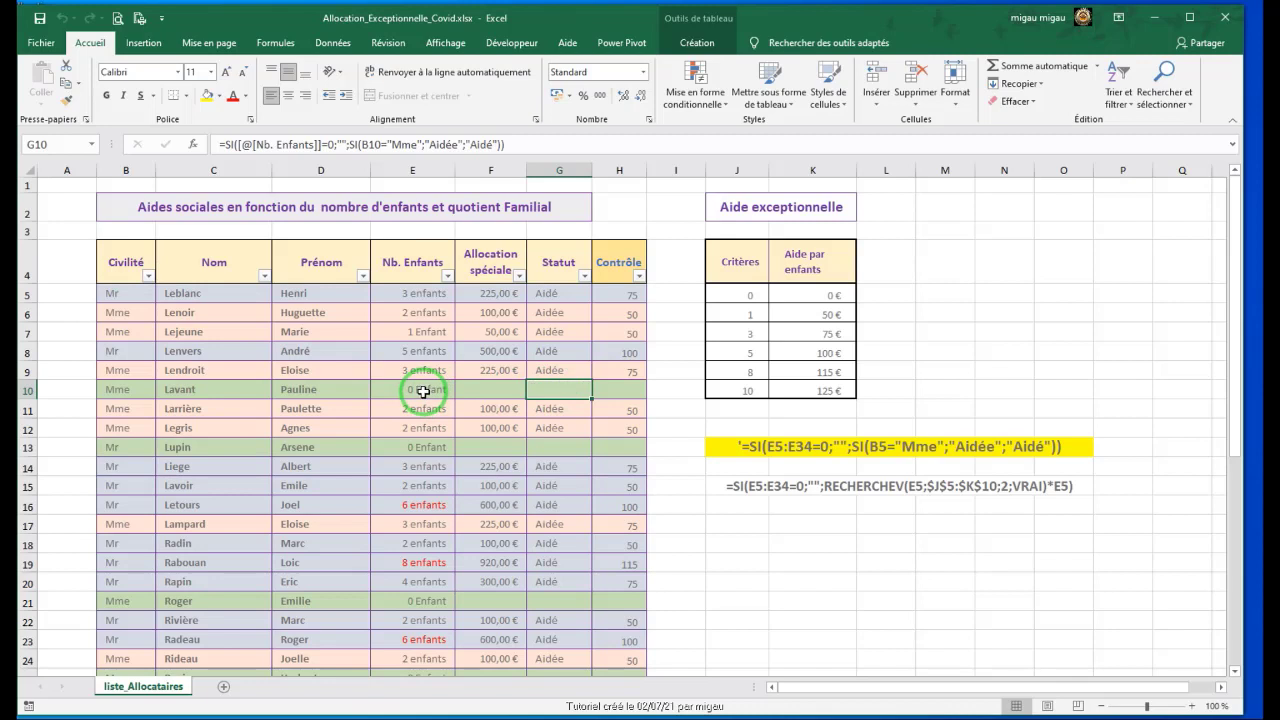
{"action": "left_click", "coordinate": [562, 293]}
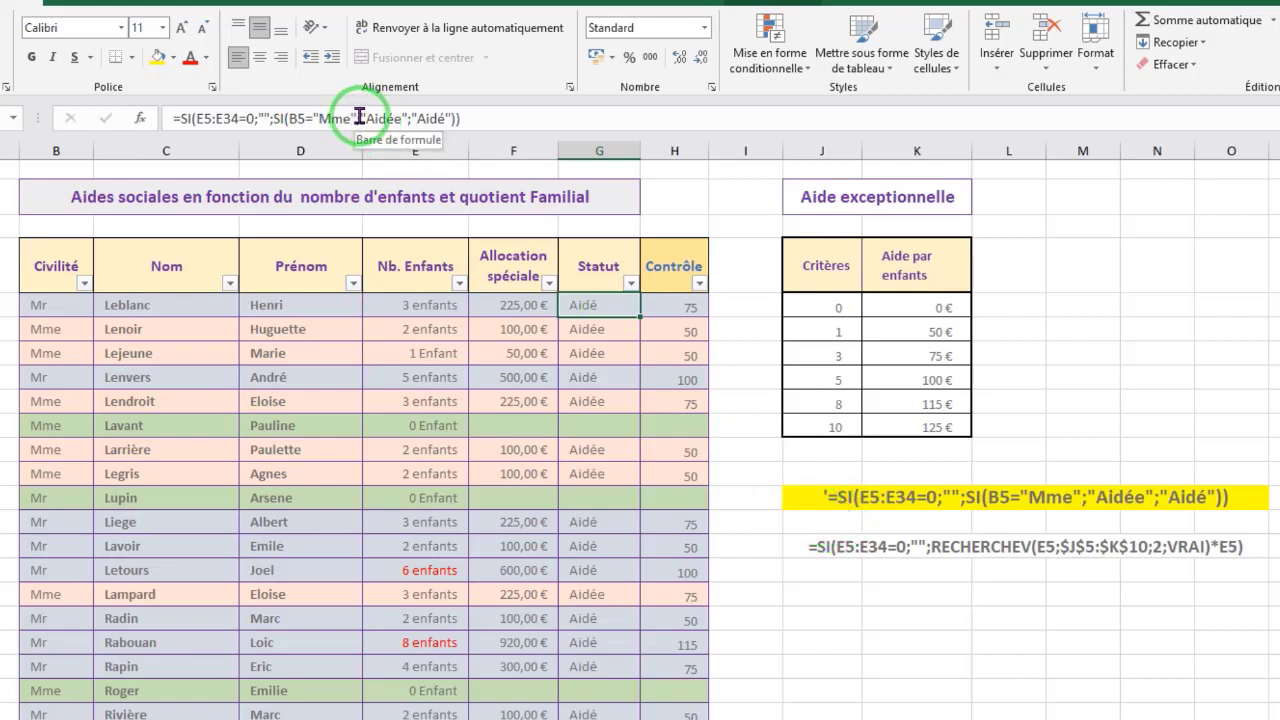
Put an apostrophe in front of the Statut formula in G5 to display it as plain text.
{"action": "left_click", "coordinate": [177, 119]}
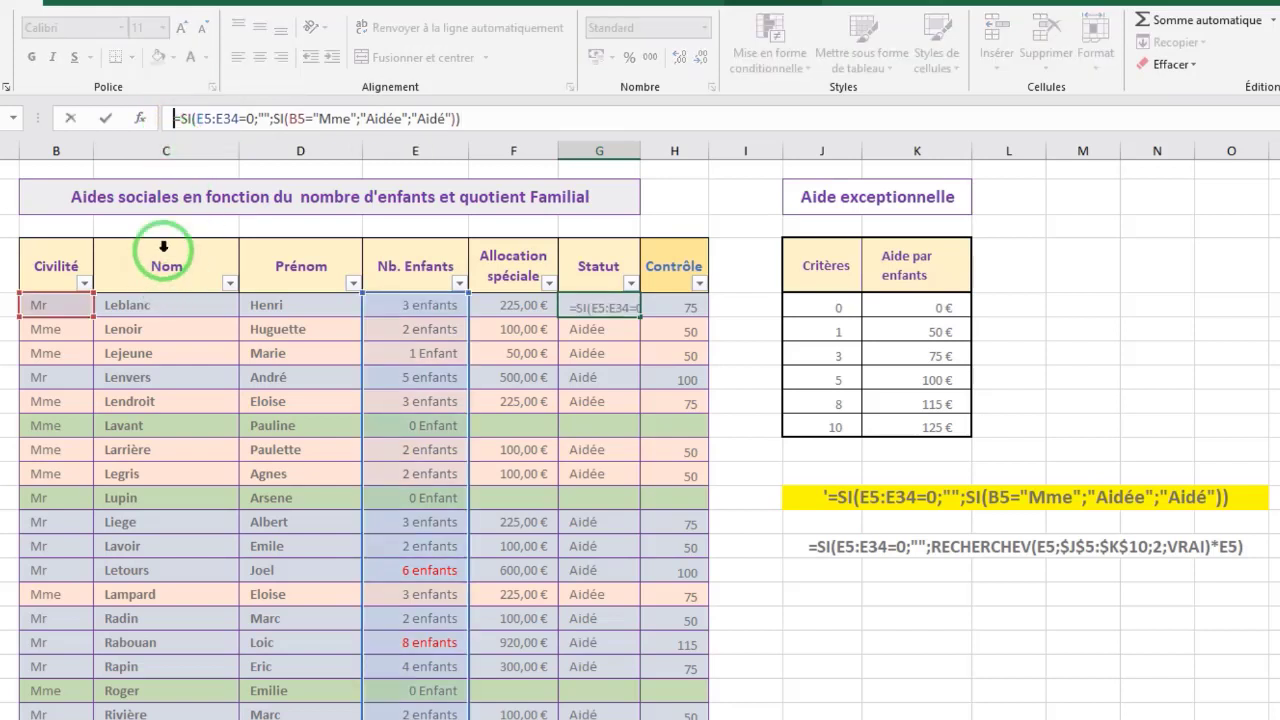
{"action": "type", "text": "'"}
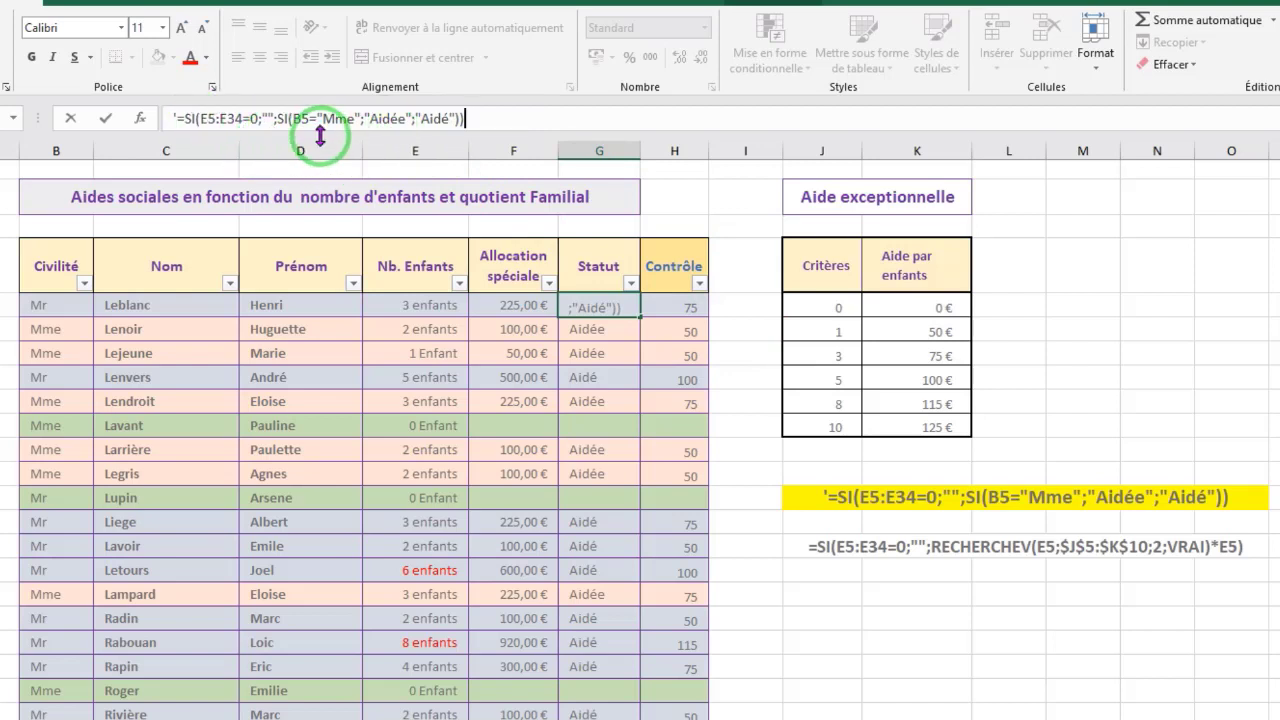
{"action": "left_click", "coordinate": [177, 117]}
{"action": "type", "text": "'"}
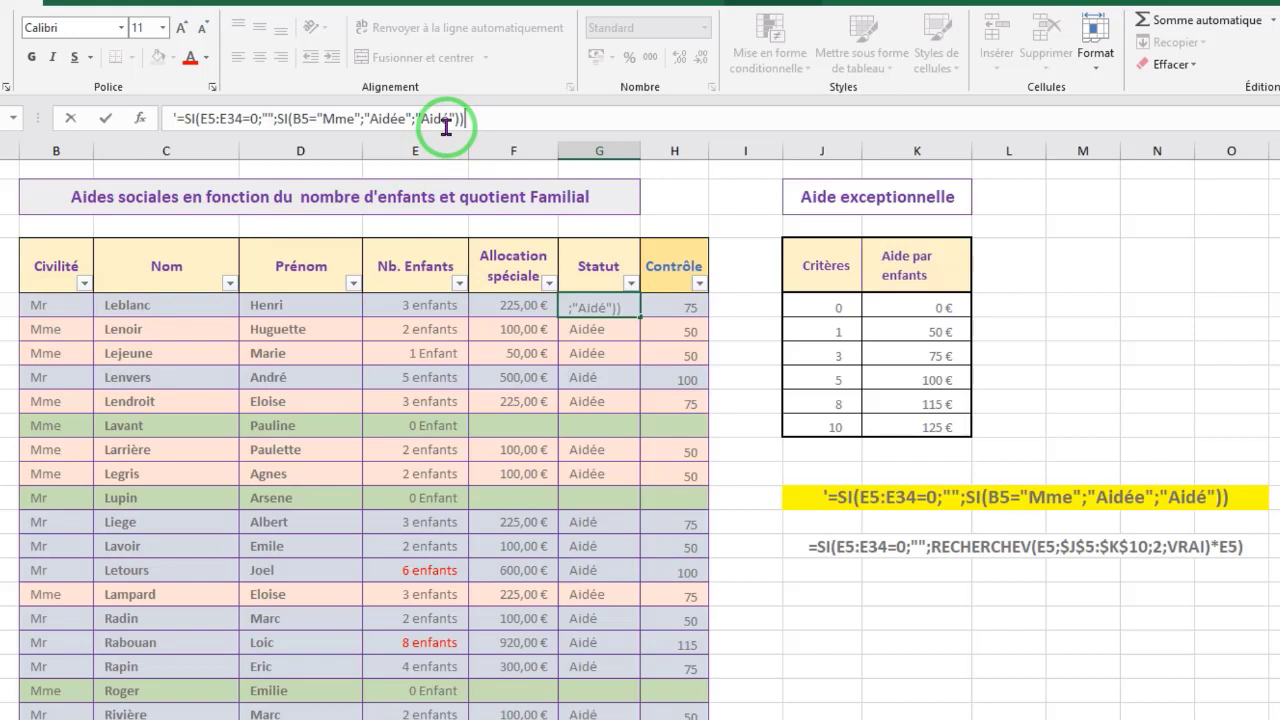
{"action": "left_click", "coordinate": [180, 118]}
{"action": "type", "text": "'"}
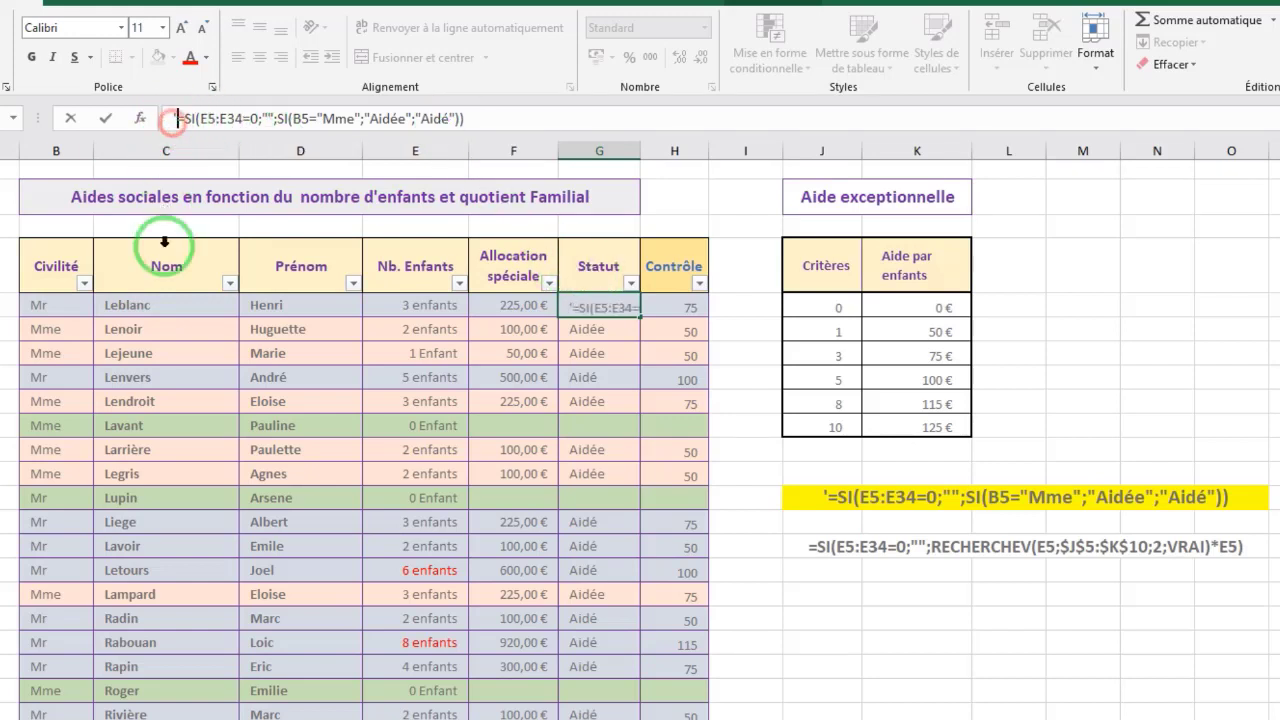
Remove the apostrophe in G5 and enter the formula =SI(E5:E34=0;"";SI(B5="Mme";"Aidée";"Aidé")).
{"action": "key", "text": "BackSpace"}
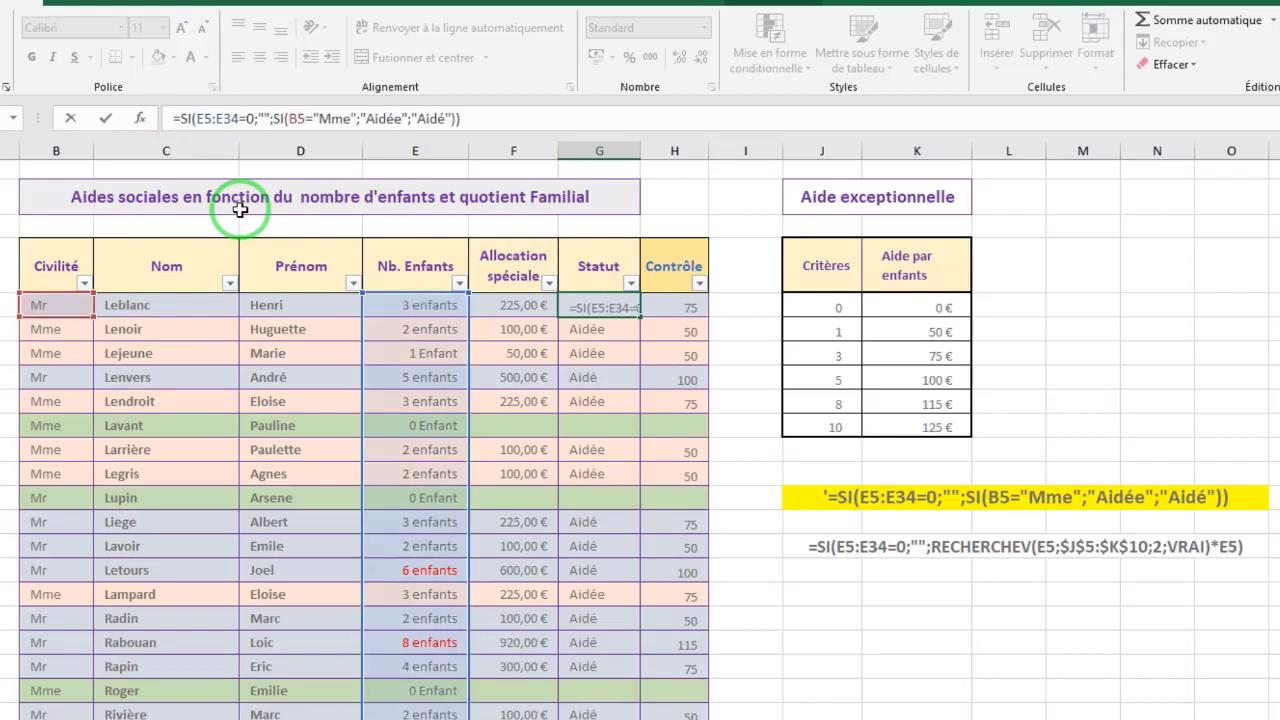
{"action": "left_click", "coordinate": [495, 118]}
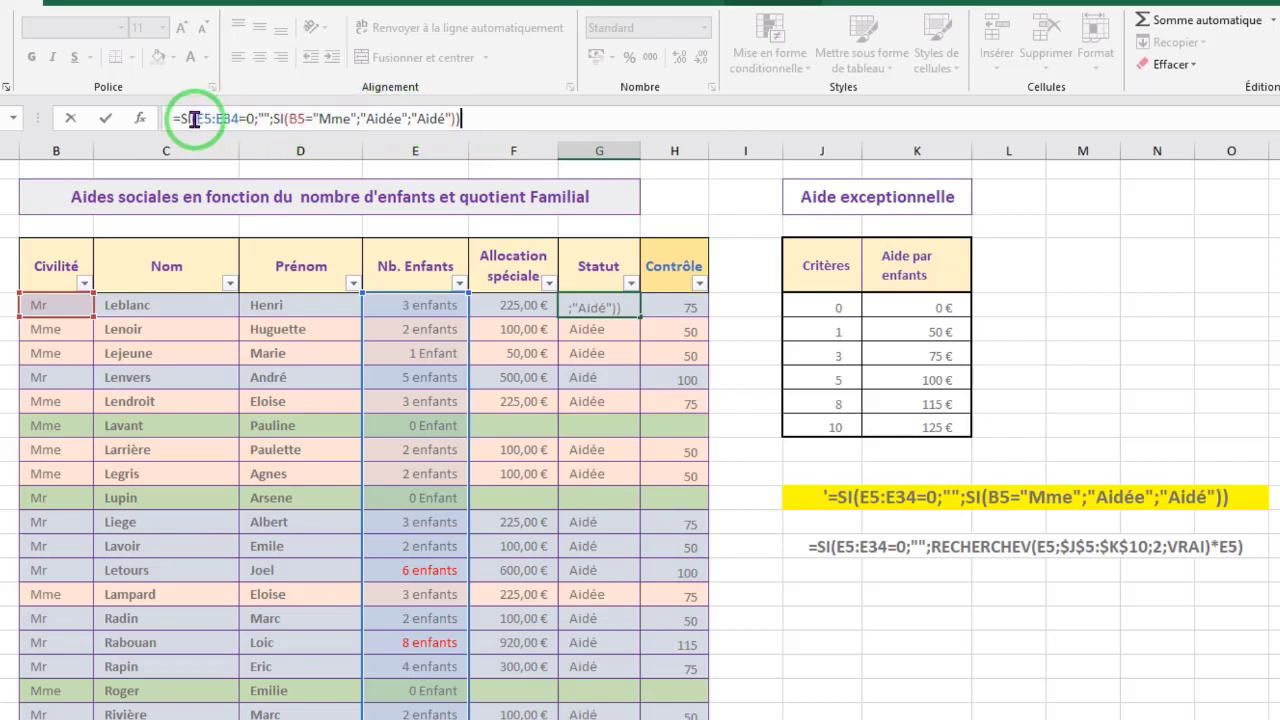
{"action": "left_click", "coordinate": [479, 115]}
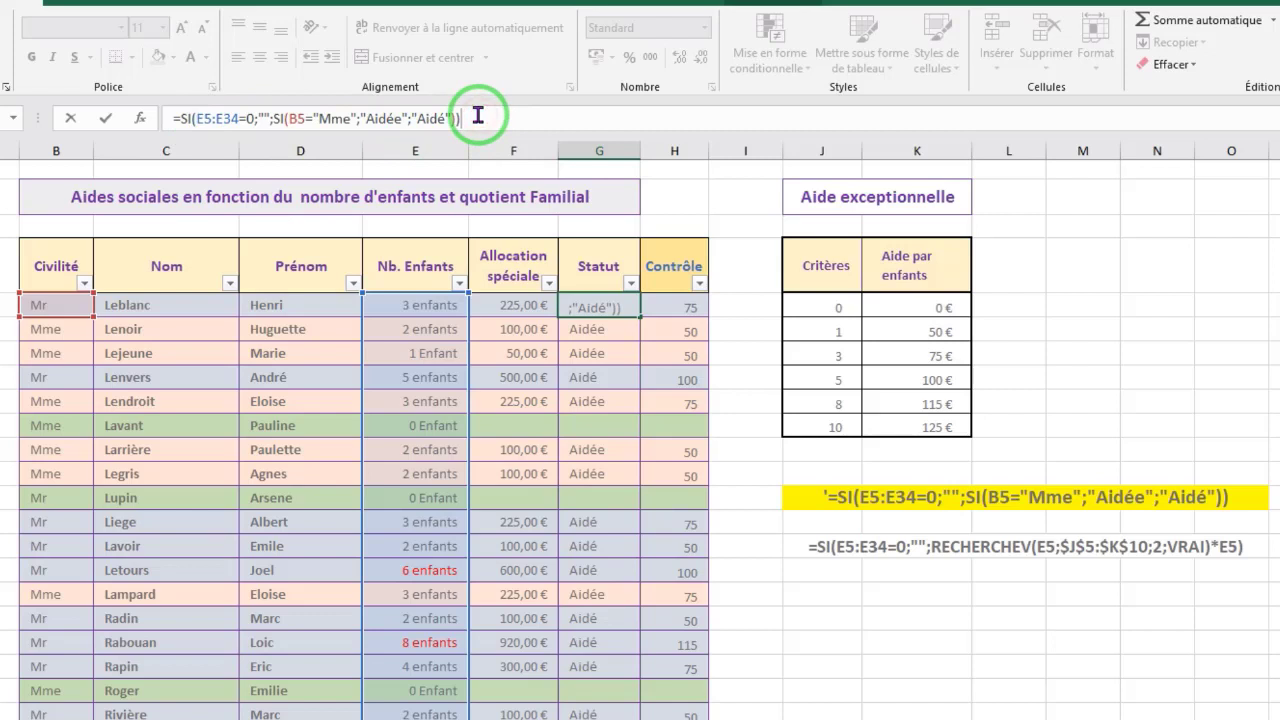
{"action": "key", "text": "Return"}
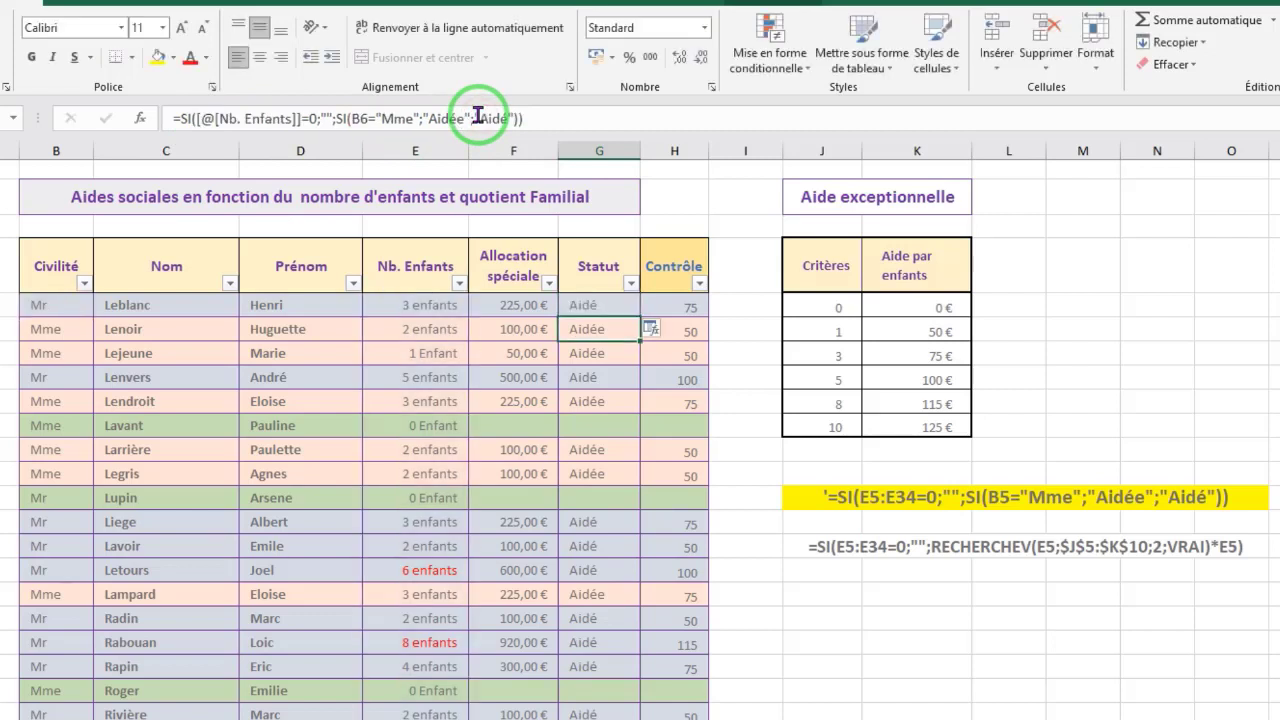
Set the Civilité in B5 to Mme to test the Statut formula in G5.
{"action": "left_click", "coordinate": [600, 304]}
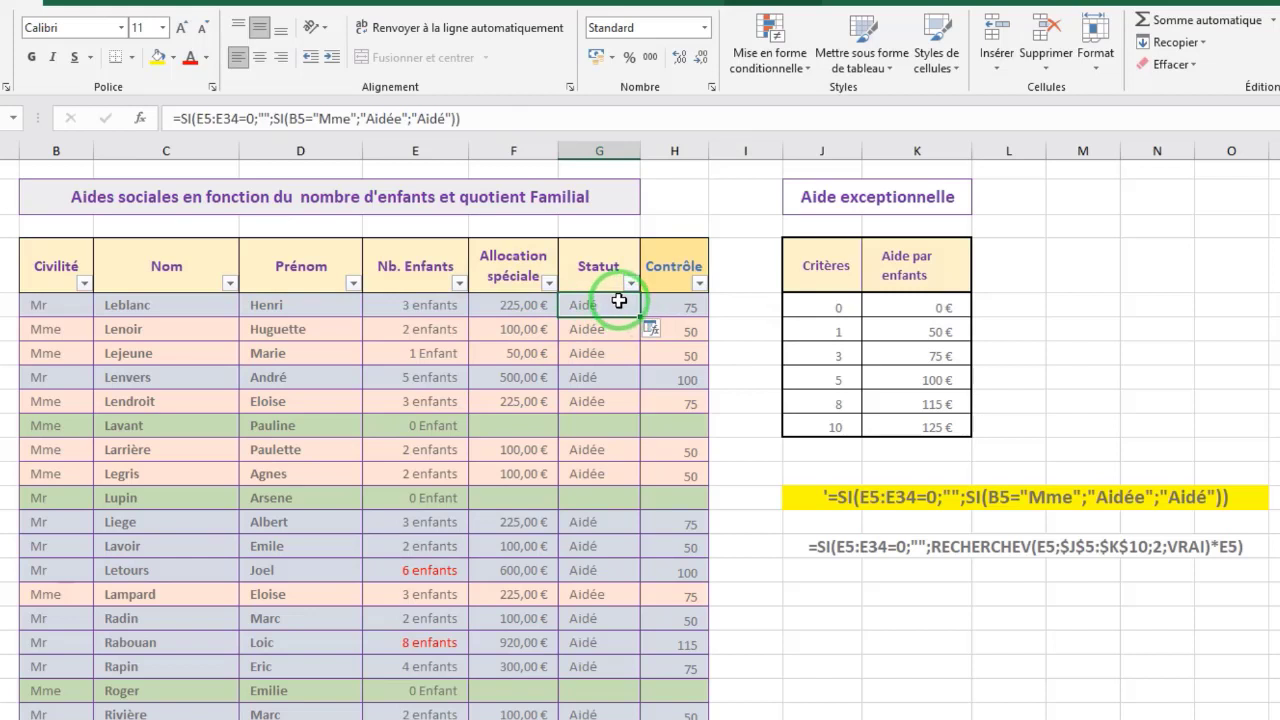
{"action": "left_click", "coordinate": [40, 300]}
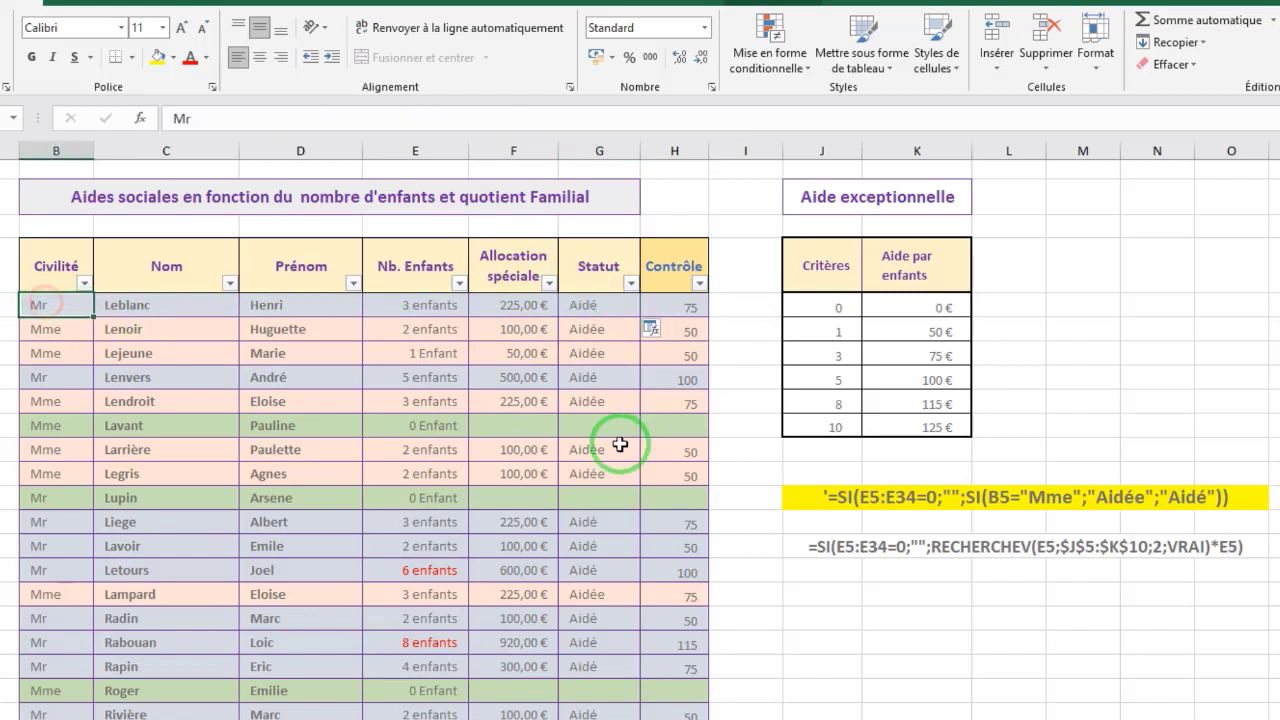
{"action": "type", "text": "Mme"}
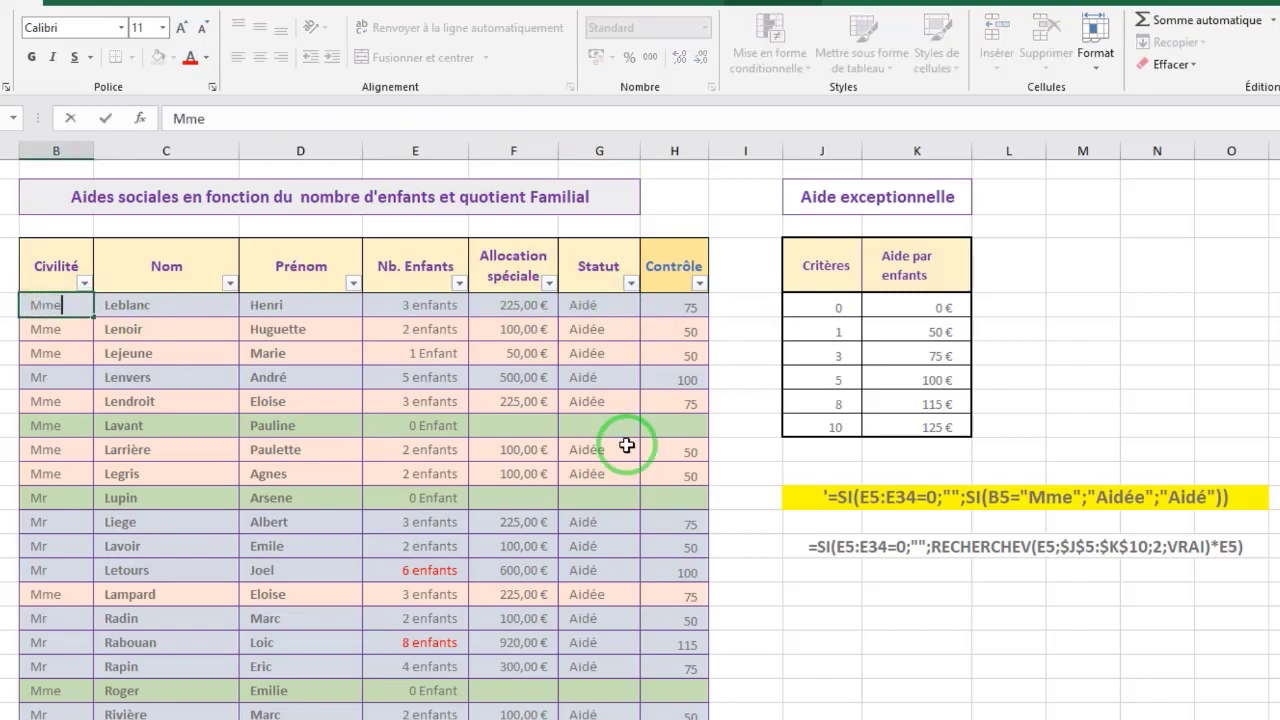
{"action": "key", "text": "Return"}
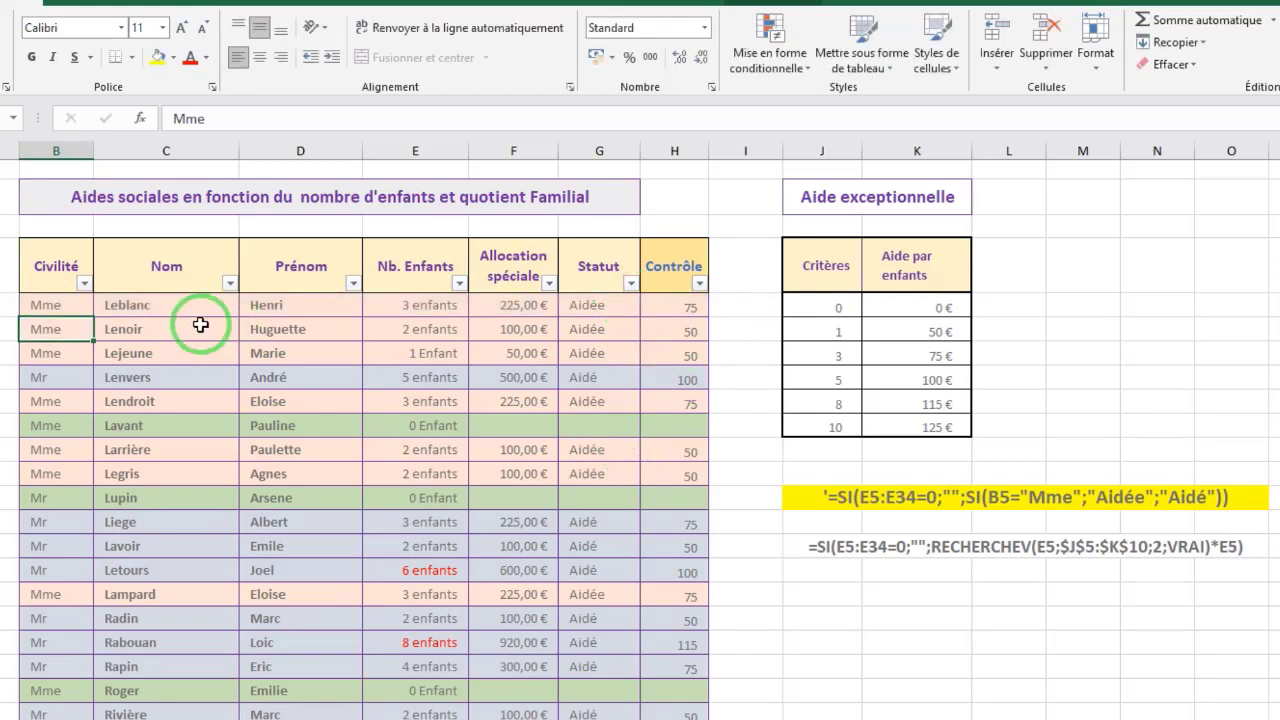
Set the Civilité in B5 back to Mr and check the Statut in G5.
{"action": "left_click", "coordinate": [83, 298]}
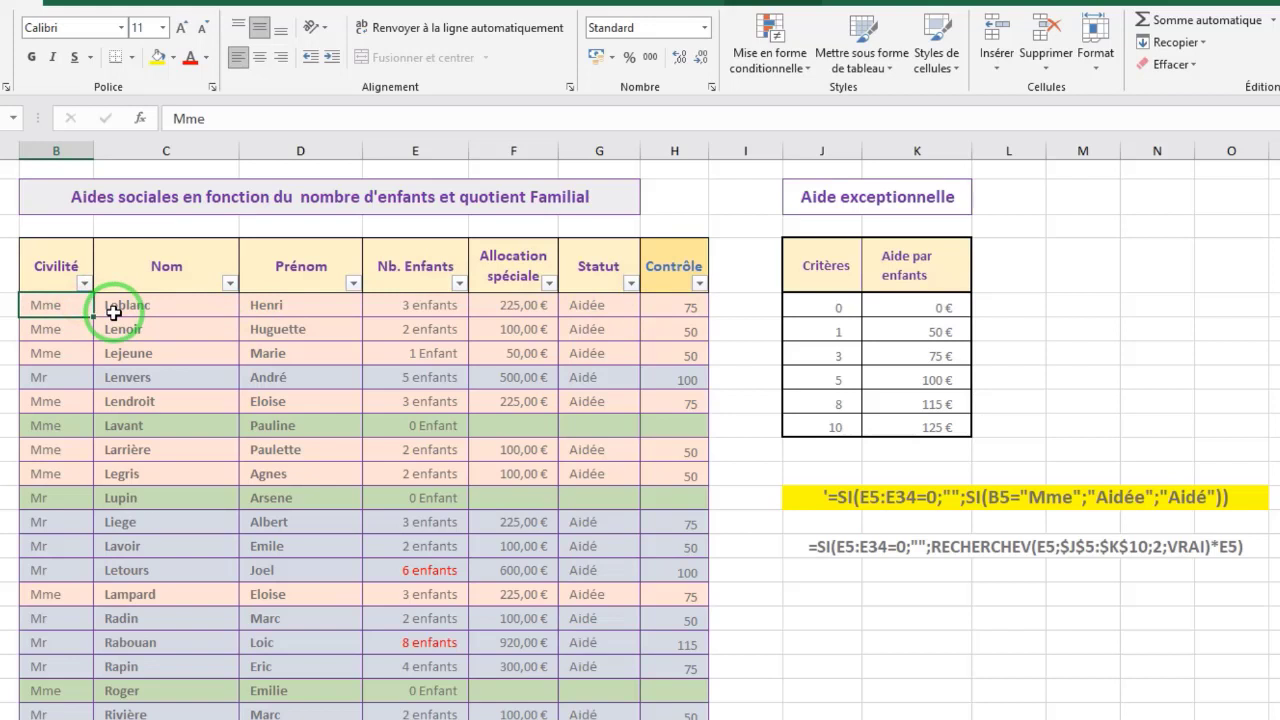
{"action": "type", "text": "Mr"}
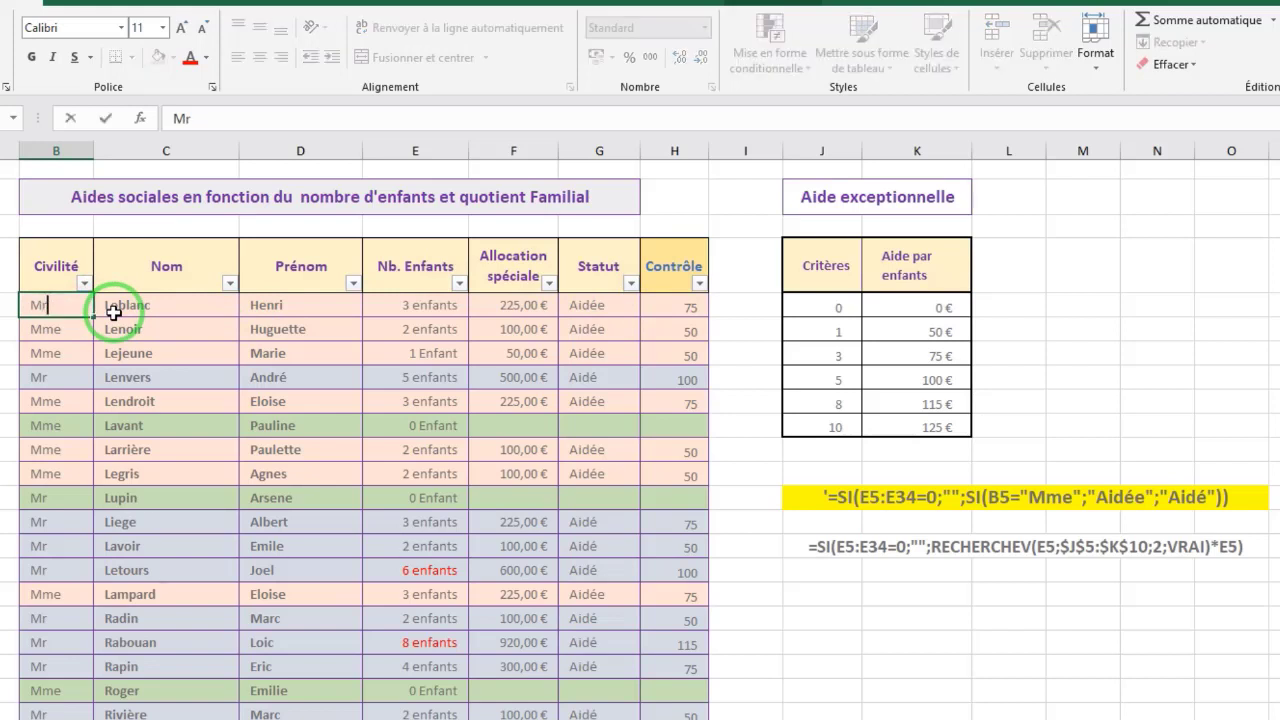
{"action": "left_click", "coordinate": [608, 322]}
{"action": "left_click", "coordinate": [617, 301]}
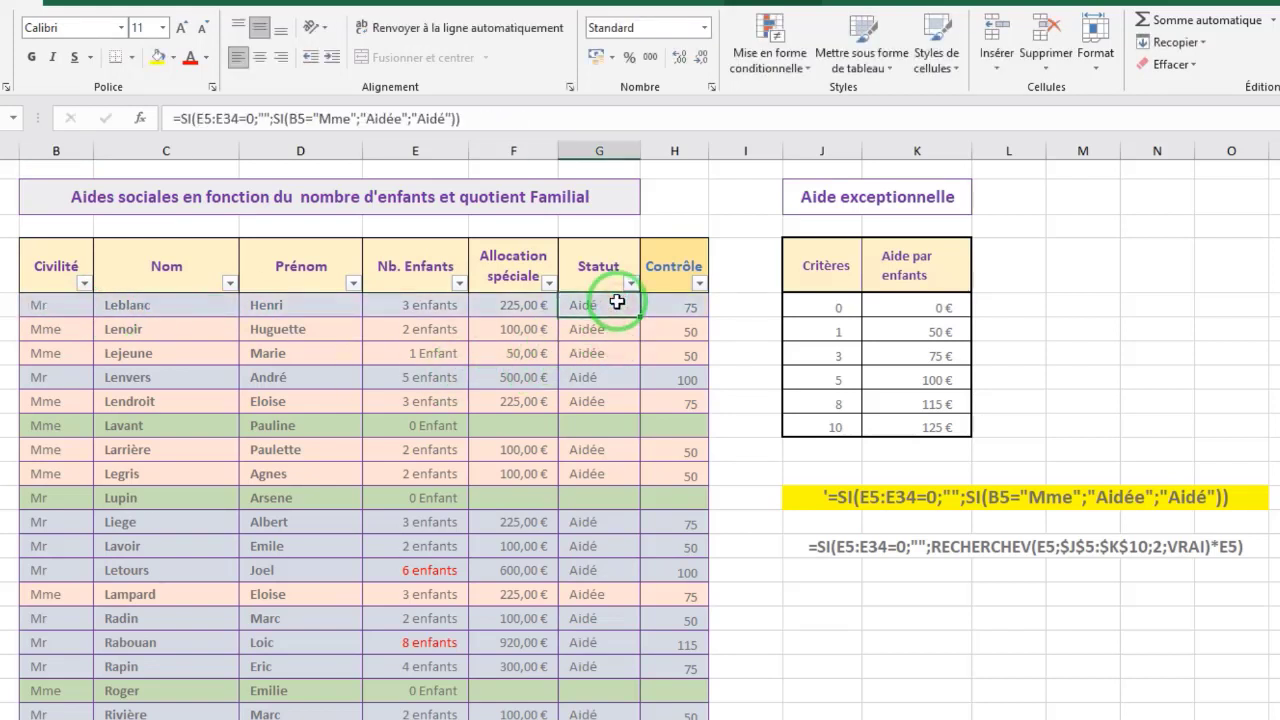
Test the Statut formula by setting the number of children in E5 to 0, and restore it to 3.
{"action": "left_click", "coordinate": [410, 300]}
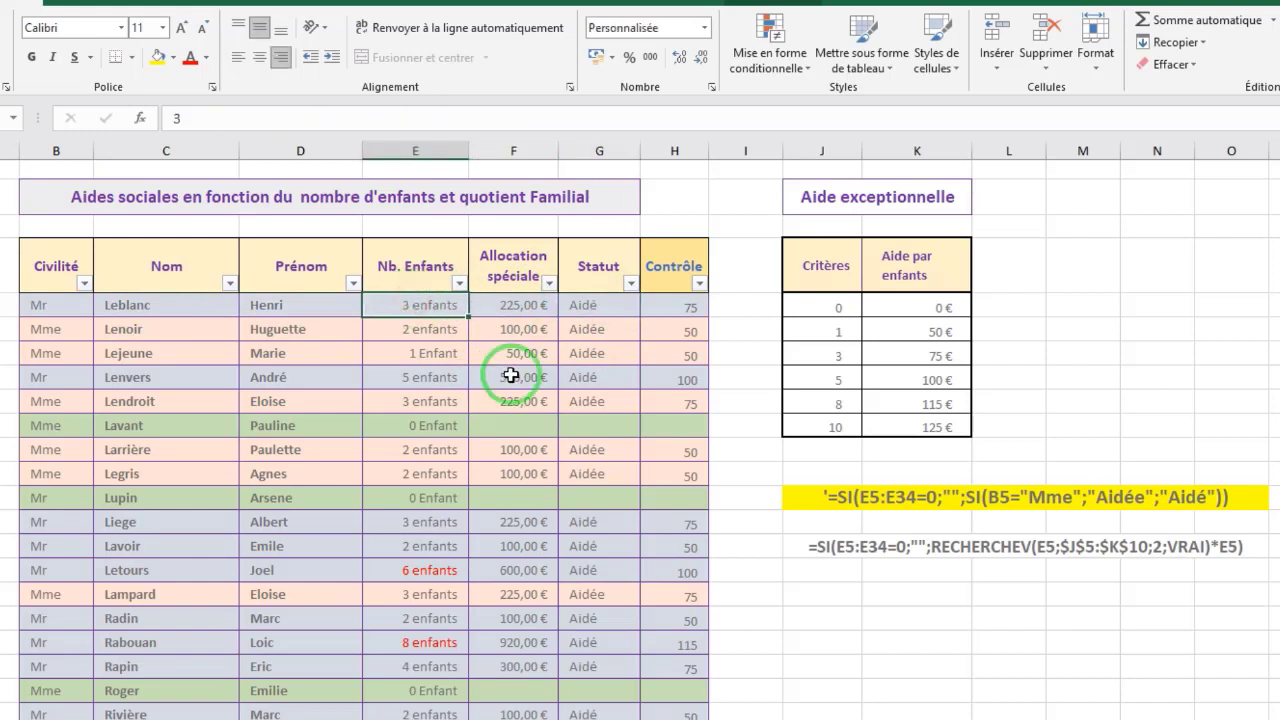
{"action": "key", "text": "Return"}
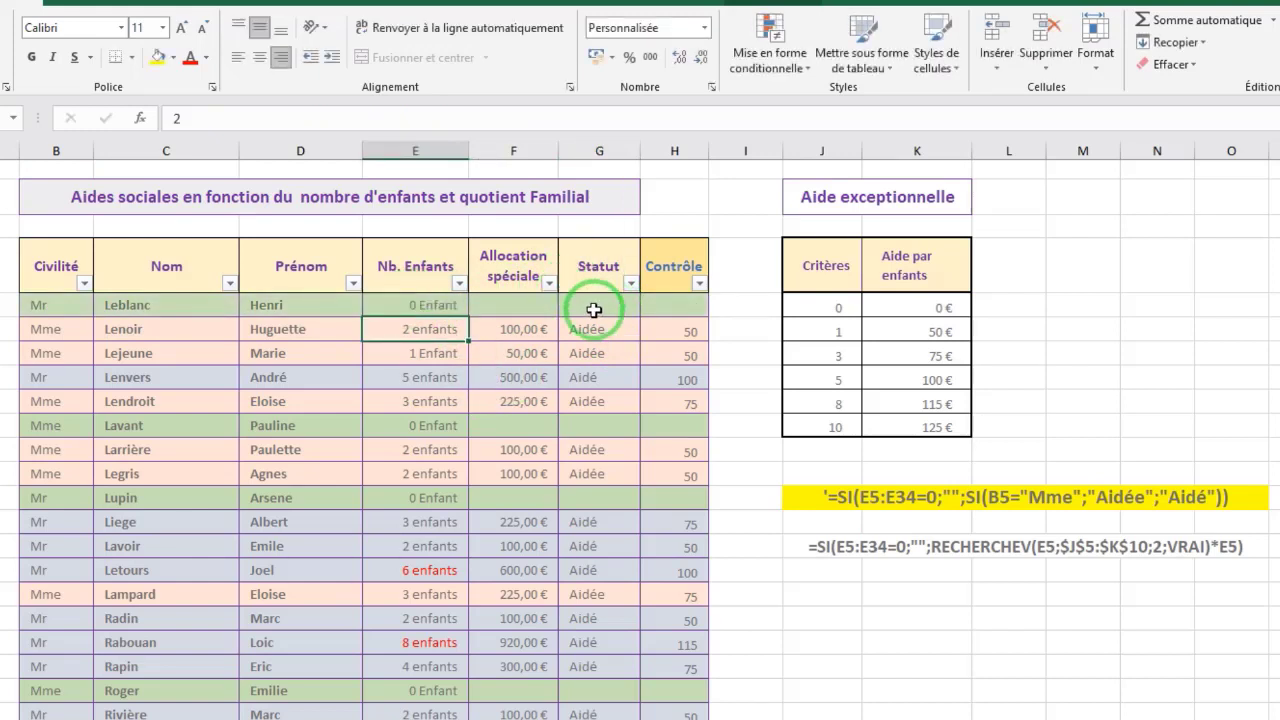
{"action": "left_click", "coordinate": [421, 304]}
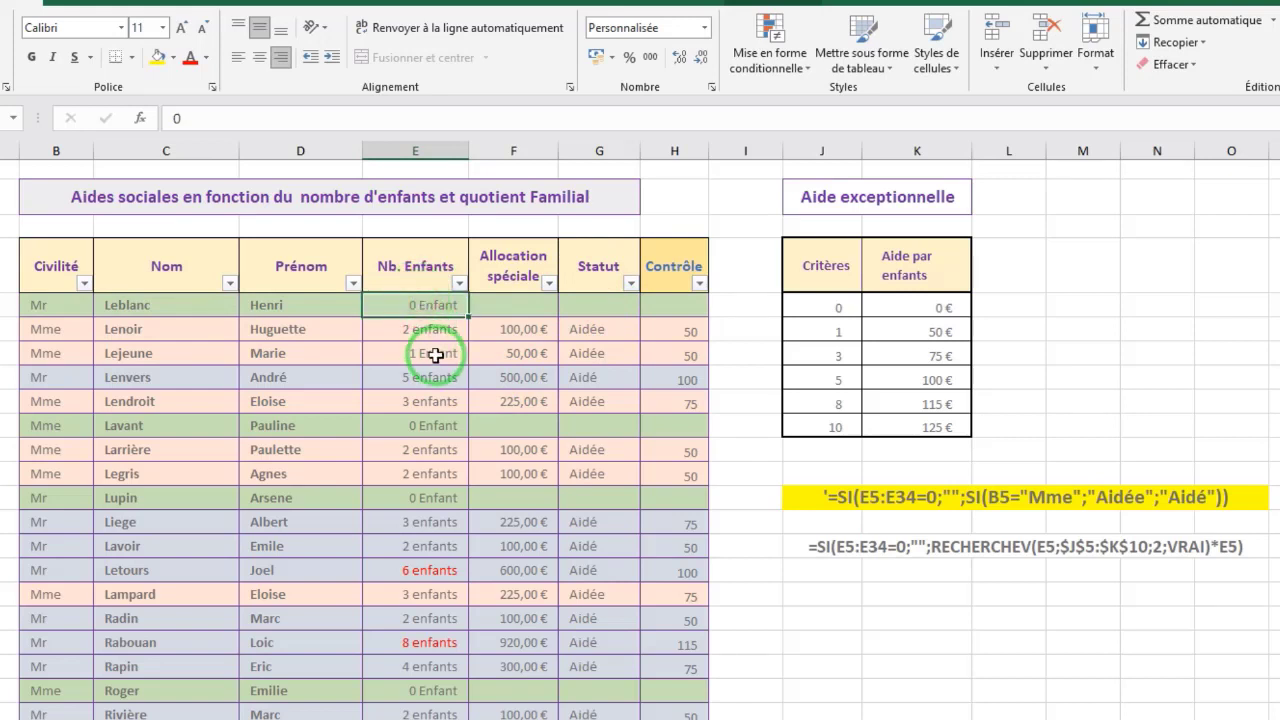
{"action": "type", "text": "3"}
{"action": "key", "text": "Return"}
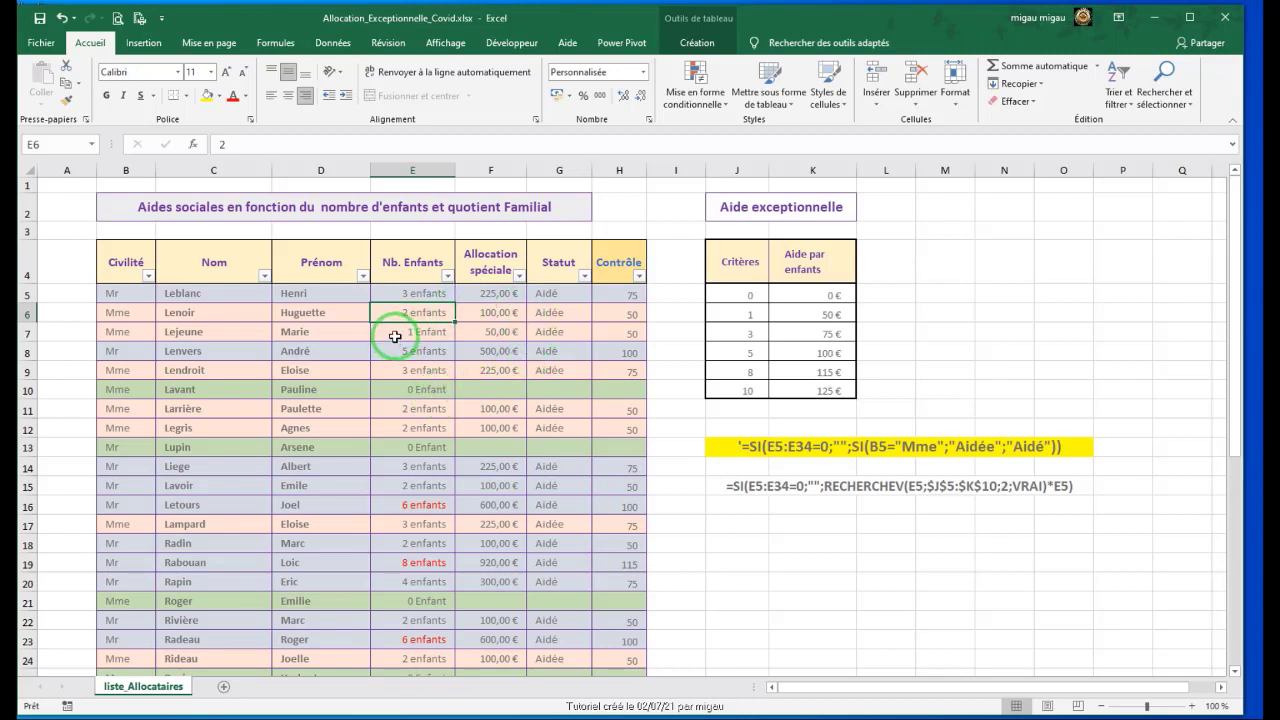
Open the conditional formatting rules manager for the table range B5:H34 and review the =$E5=0 and =$B5="Mr" rules.
{"action": "left_click_drag", "start_coordinate": [122, 292], "coordinate": [640, 611]}
{"action": "scroll", "coordinate": [885, 570], "scroll_direction": "up", "scroll_amount": 1}
{"action": "scroll", "coordinate": [885, 570], "scroll_direction": "up", "scroll_amount": 3}
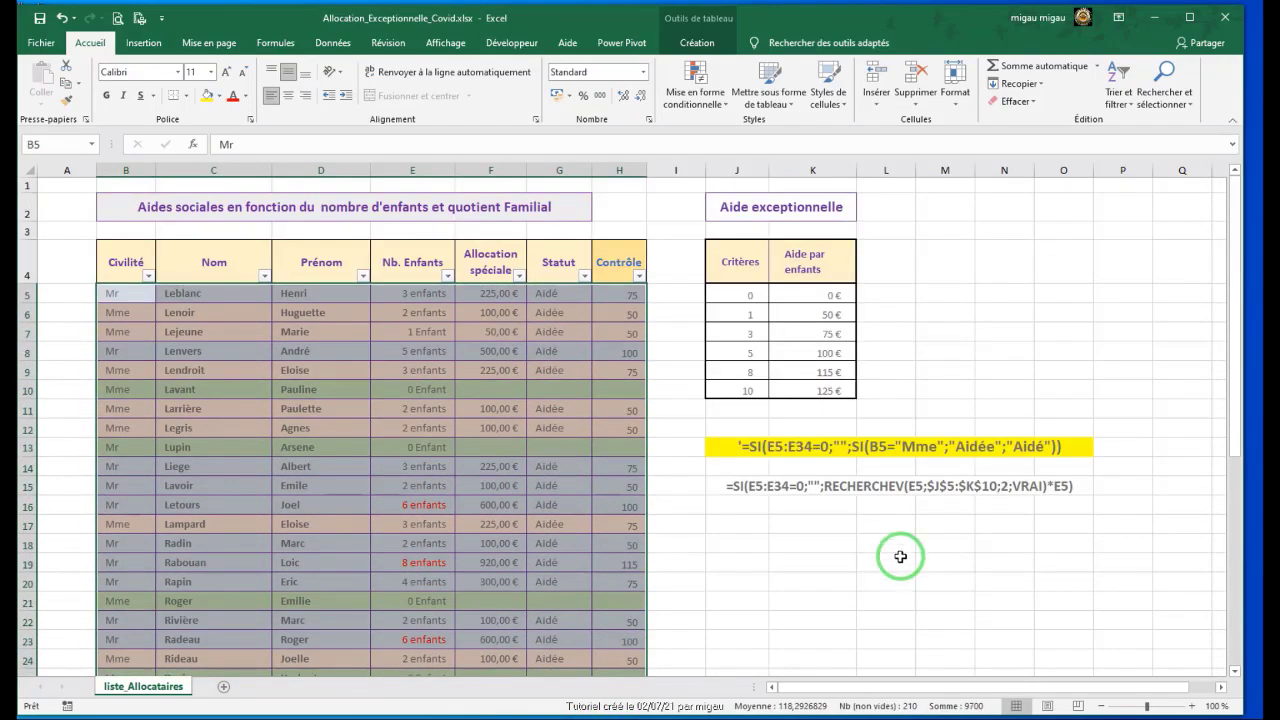
{"action": "left_click", "coordinate": [727, 108]}
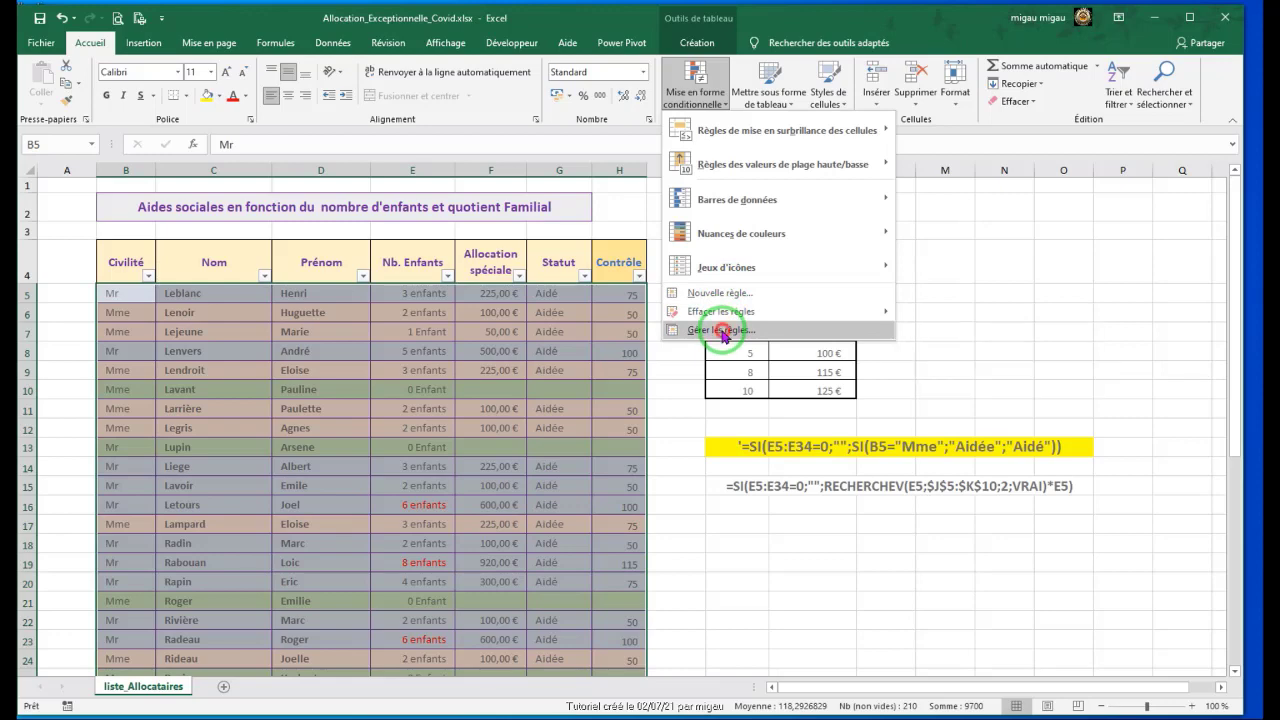
{"action": "left_click", "coordinate": [724, 332]}
{"action": "left_click_drag", "start_coordinate": [746, 246], "coordinate": [950, 250]}
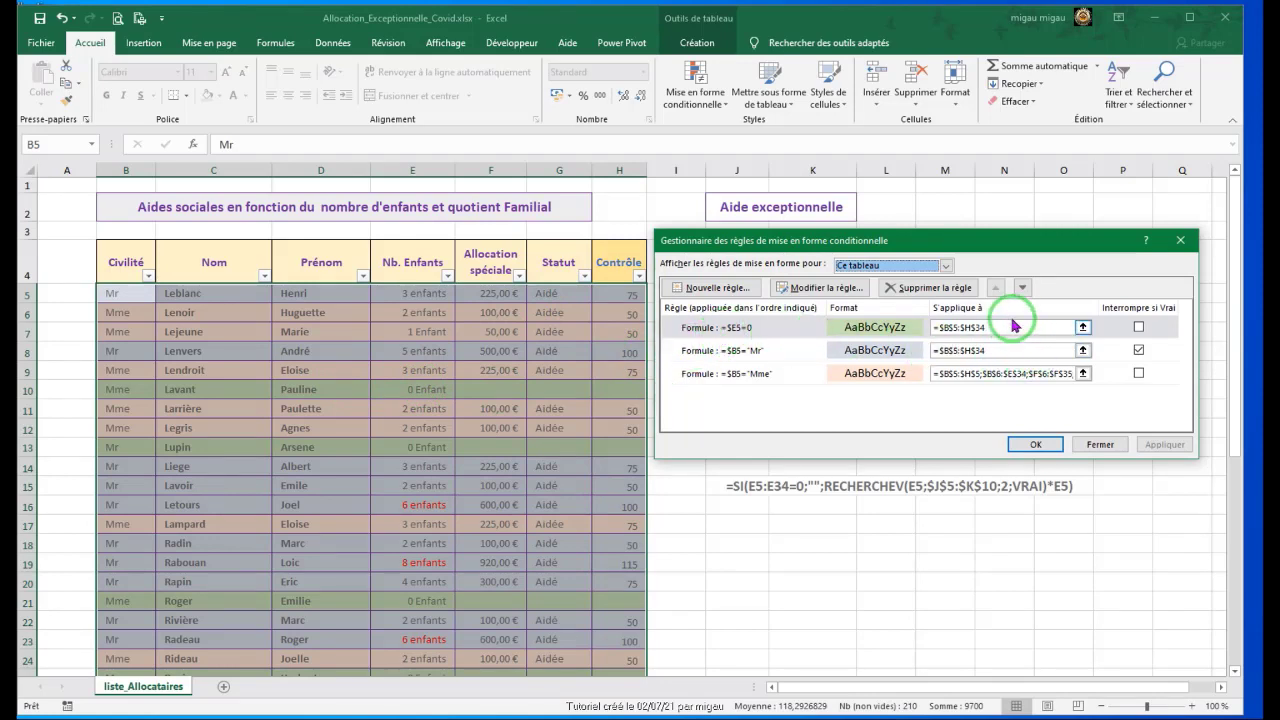
{"action": "left_click", "coordinate": [806, 329]}
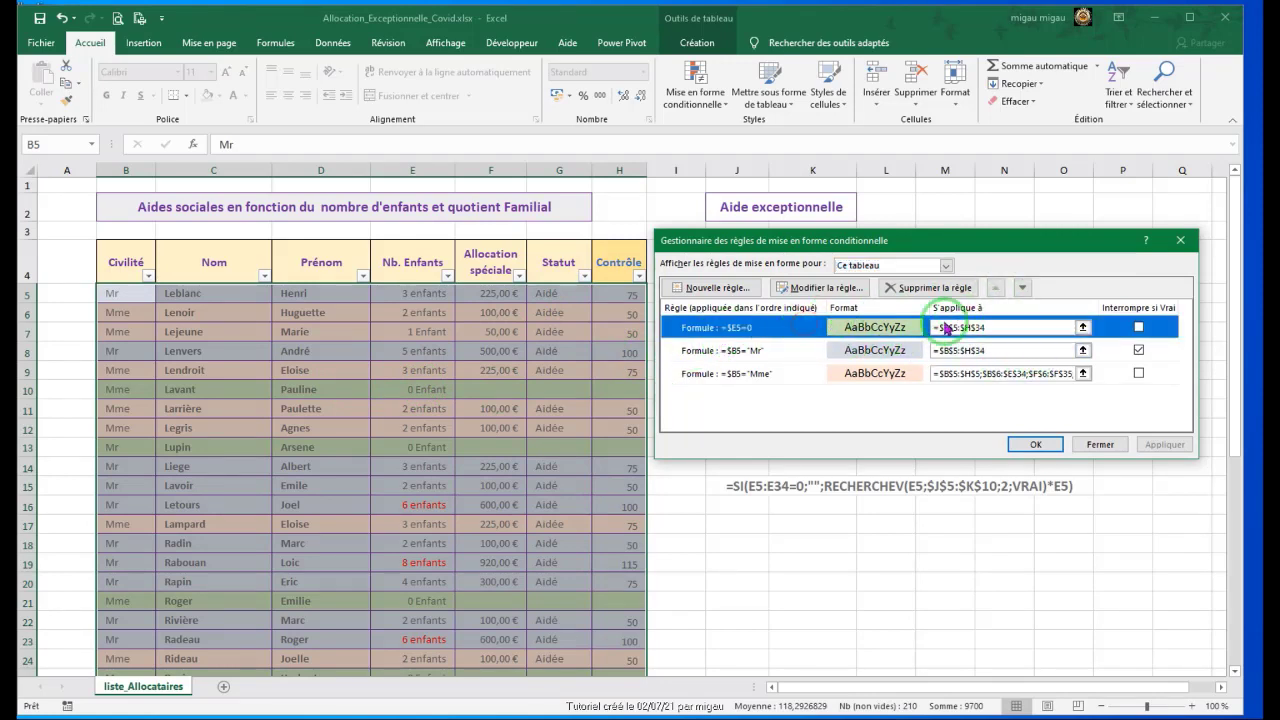
{"action": "left_click", "coordinate": [771, 356]}
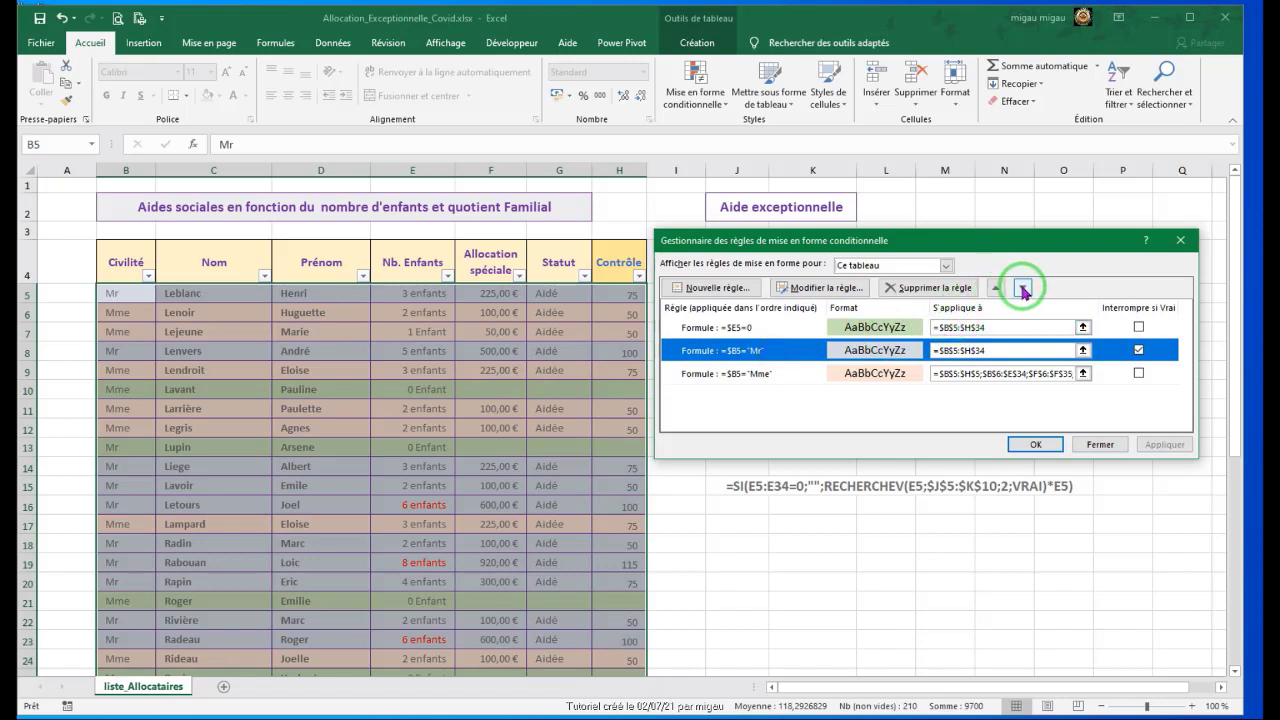
Inspect the formula and green fill of the =$E5=0 formatting rule, and confirm the rules for the table.
{"action": "left_click", "coordinate": [755, 330]}
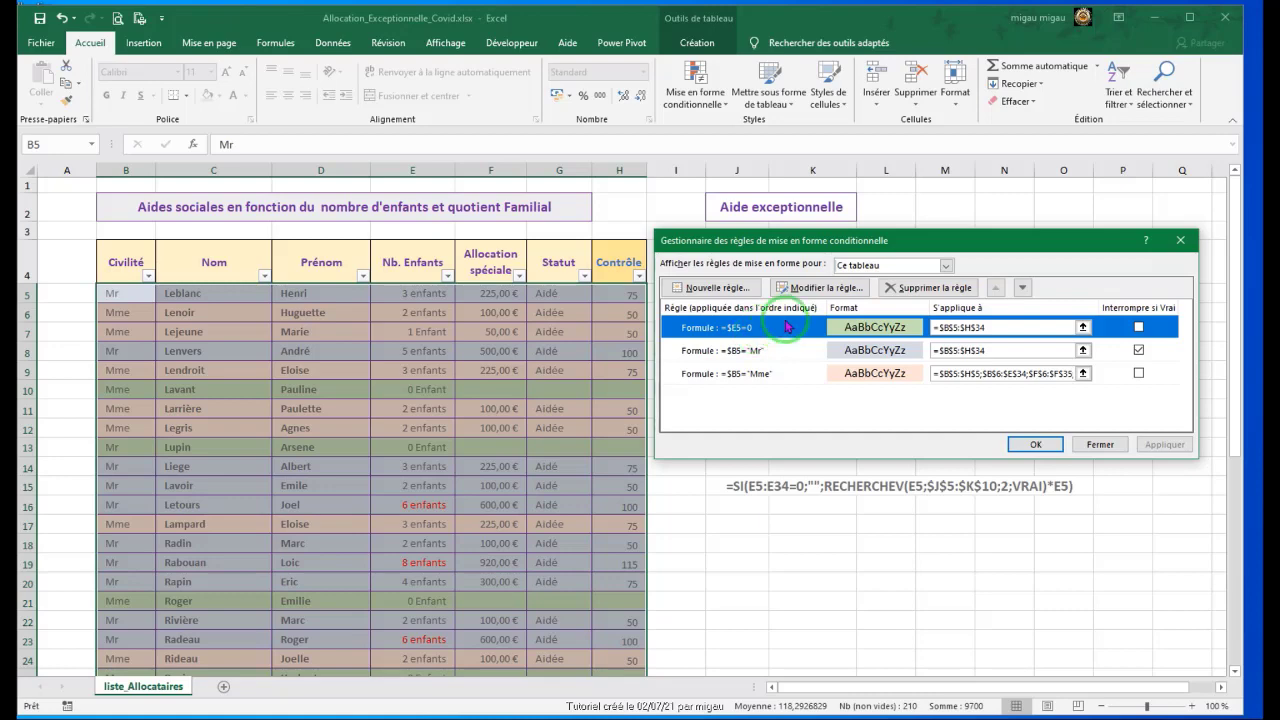
{"action": "left_click", "coordinate": [818, 288]}
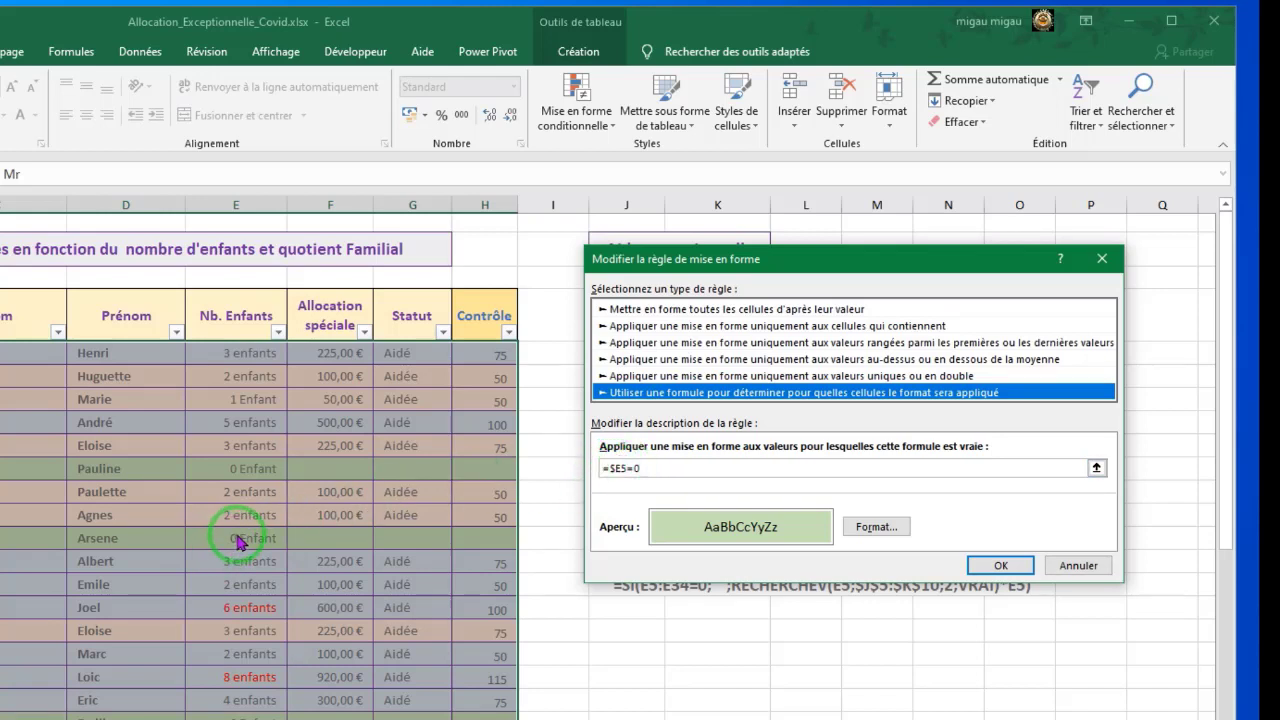
{"action": "left_click", "coordinate": [870, 532]}
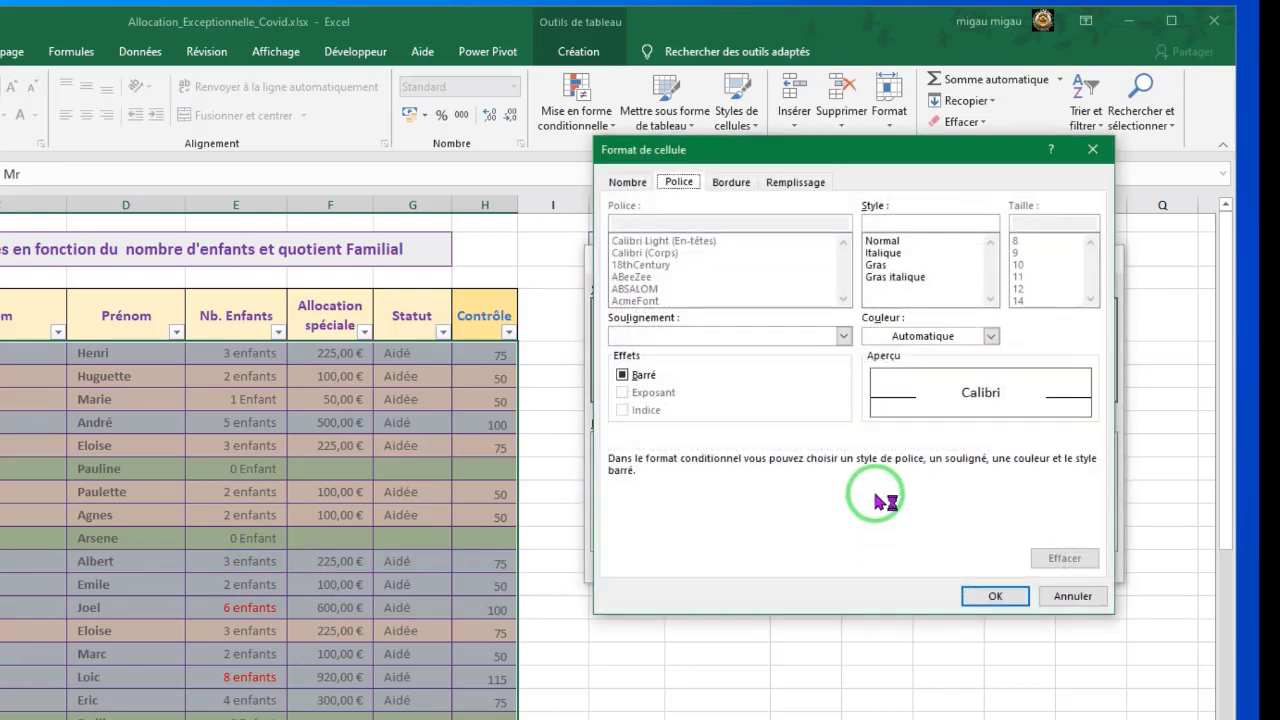
{"action": "left_click", "coordinate": [796, 182]}
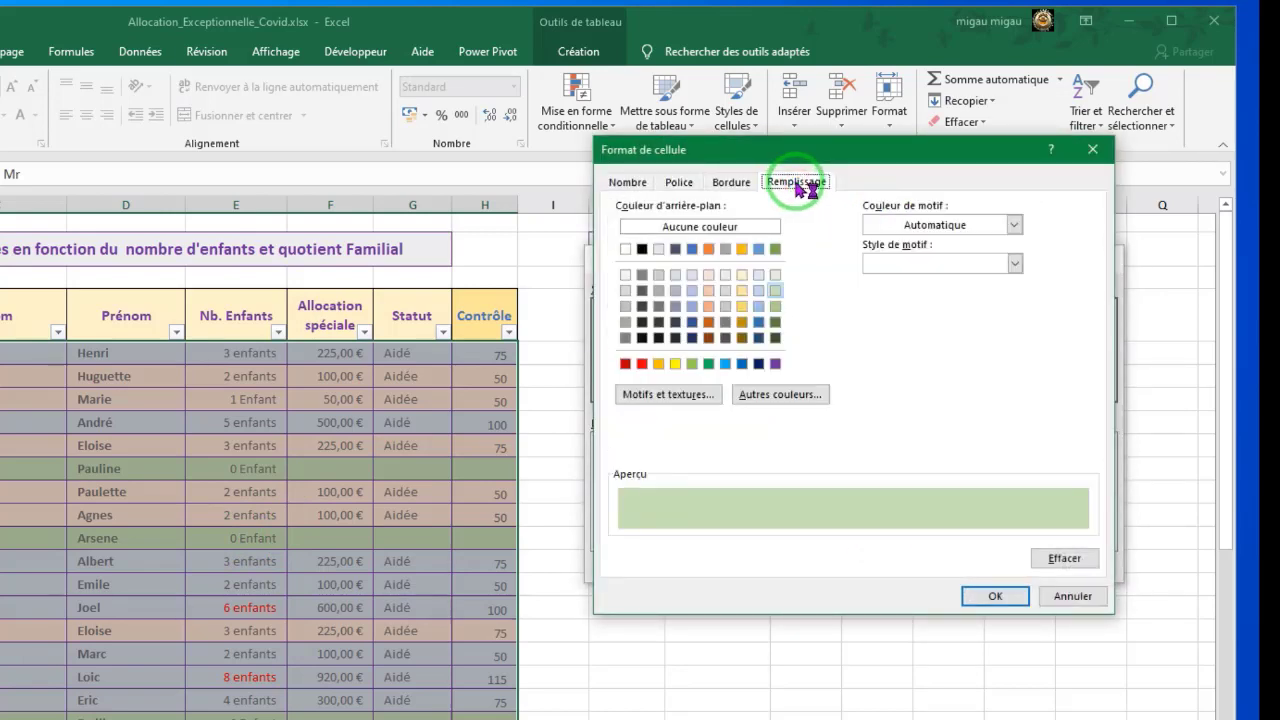
{"action": "left_click", "coordinate": [990, 597]}
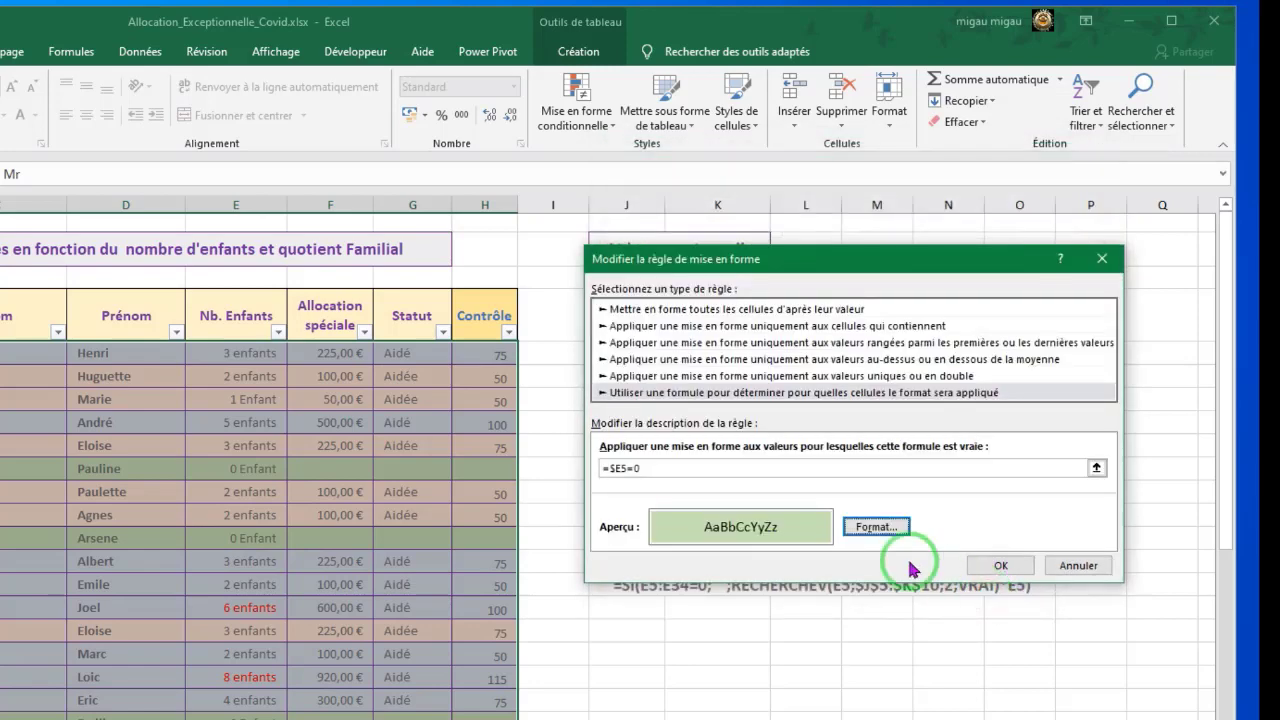
{"action": "left_click", "coordinate": [1002, 566]}
{"action": "left_click", "coordinate": [1140, 536]}
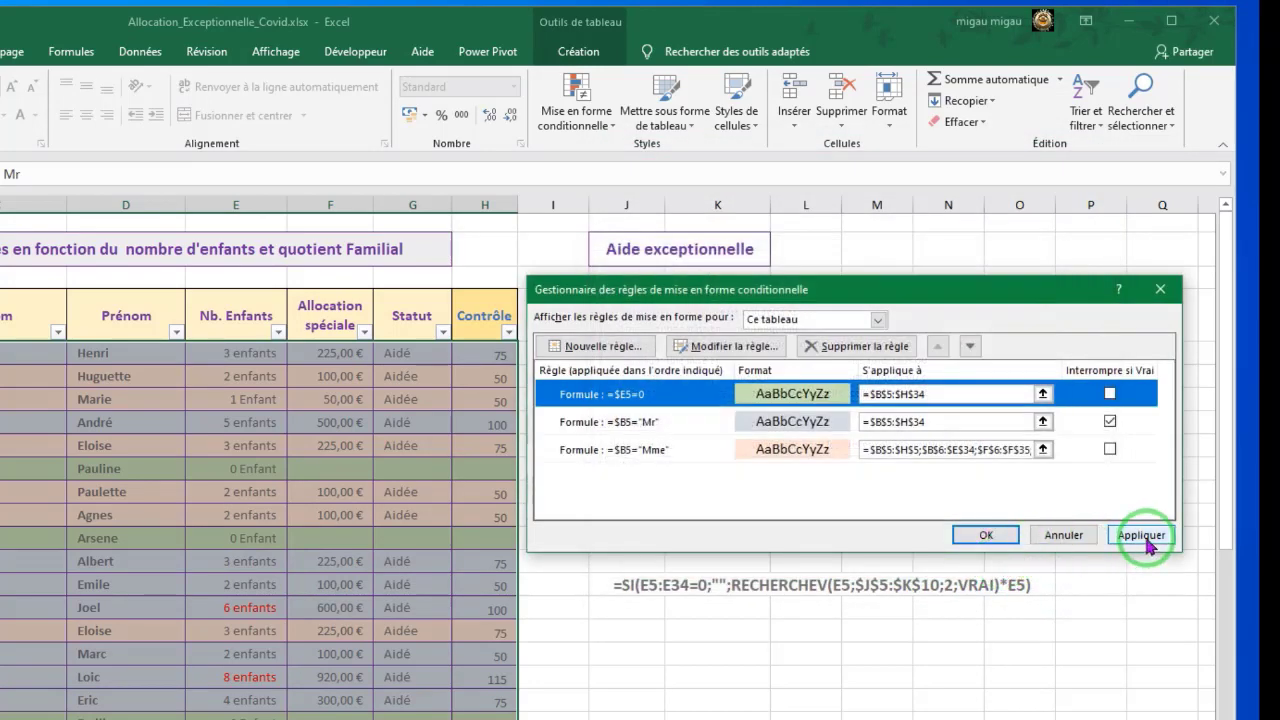
{"action": "left_click", "coordinate": [986, 535]}
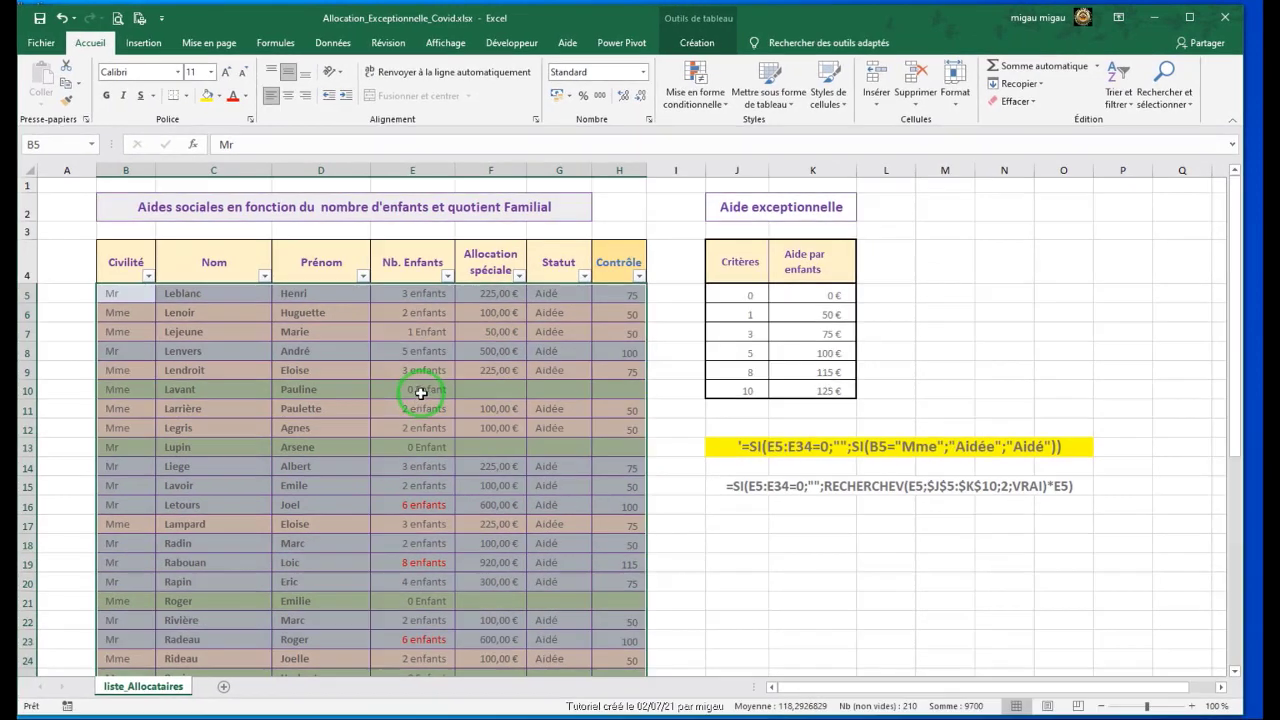
Reopen the conditional formatting rules manager and inspect the formula and blue-grey fill of the =$B5="Mr" rule, keeping its settings.
{"action": "left_click", "coordinate": [725, 104]}
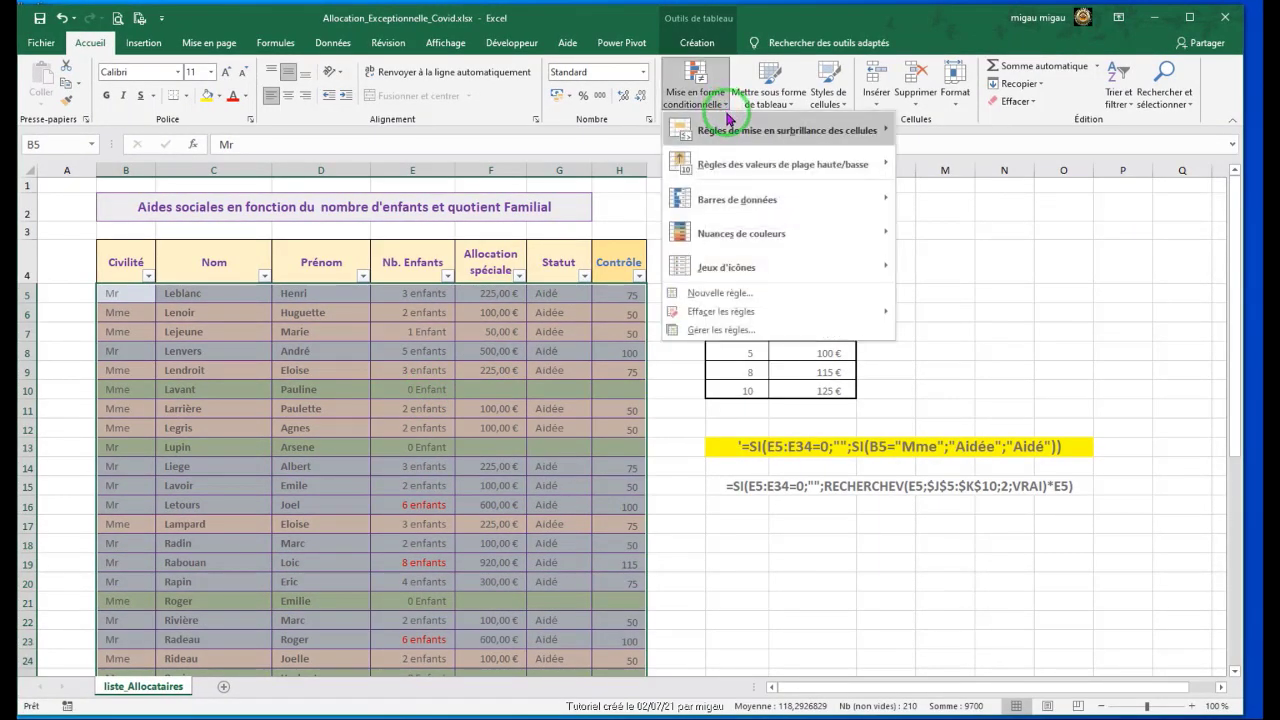
{"action": "left_click", "coordinate": [719, 331]}
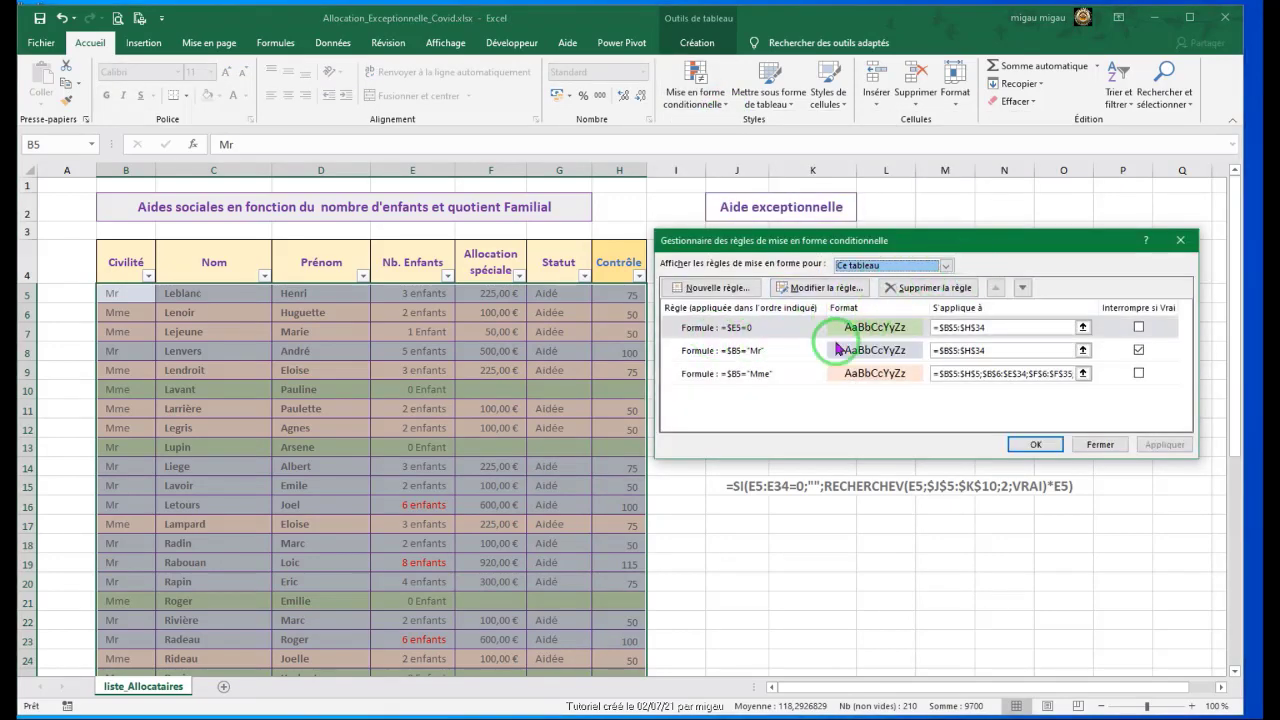
{"action": "left_click", "coordinate": [750, 351]}
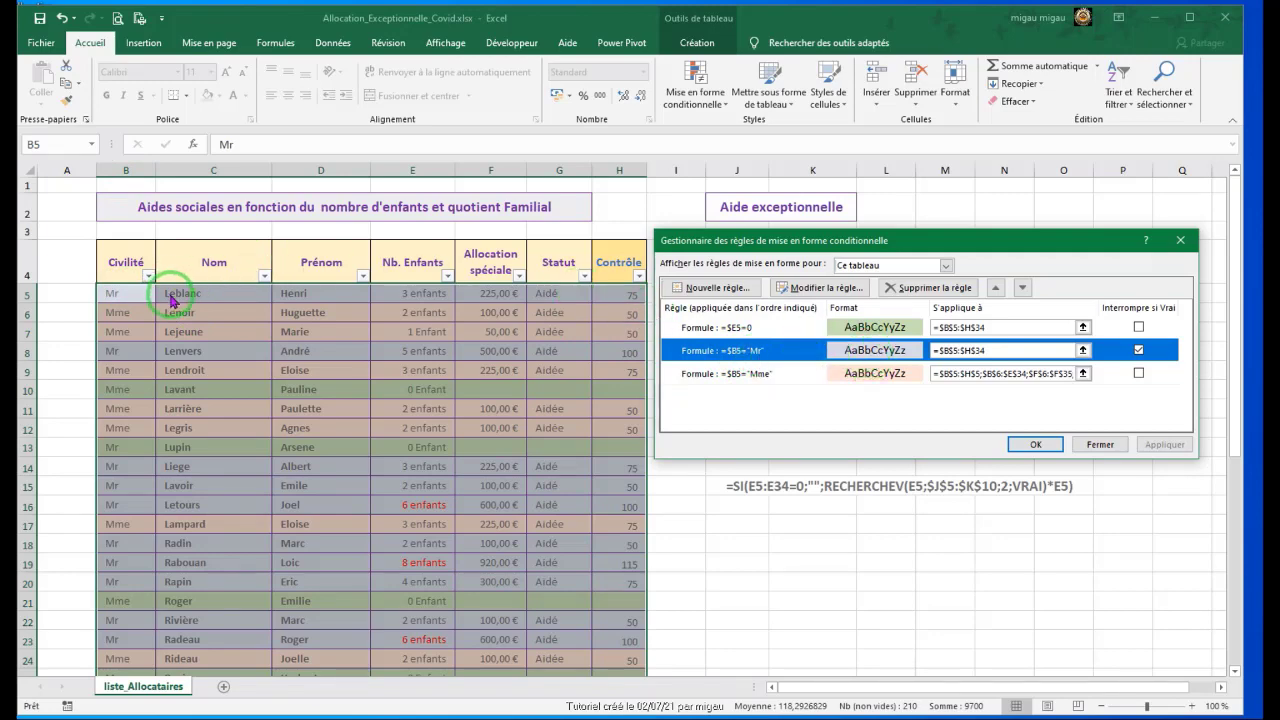
{"action": "left_click", "coordinate": [821, 288]}
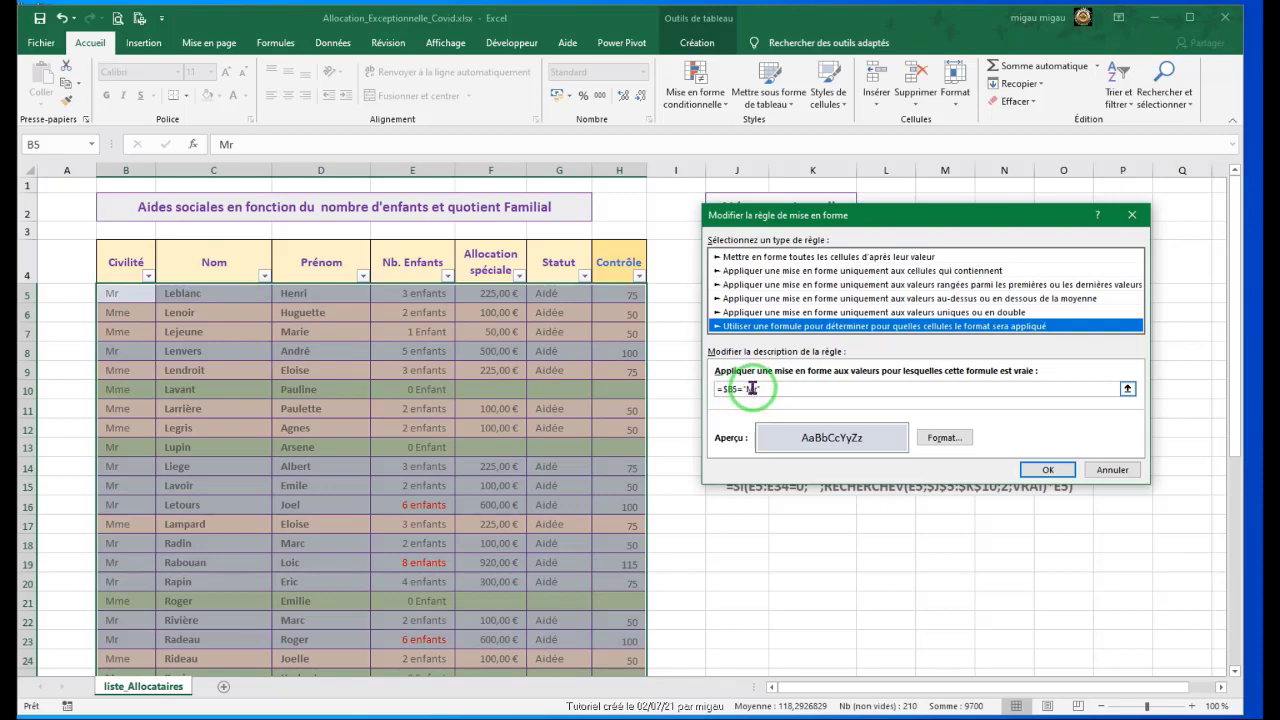
{"action": "left_click", "coordinate": [944, 437]}
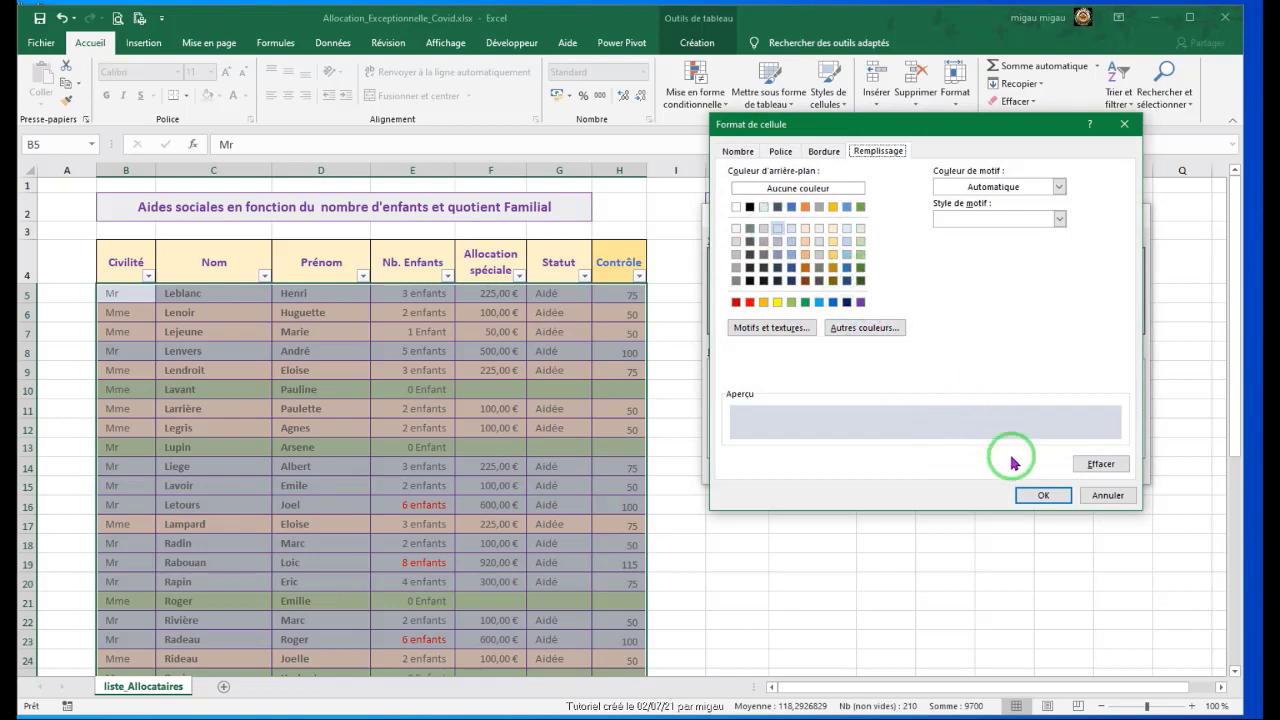
{"action": "left_click", "coordinate": [1035, 494]}
{"action": "left_click", "coordinate": [1052, 466]}
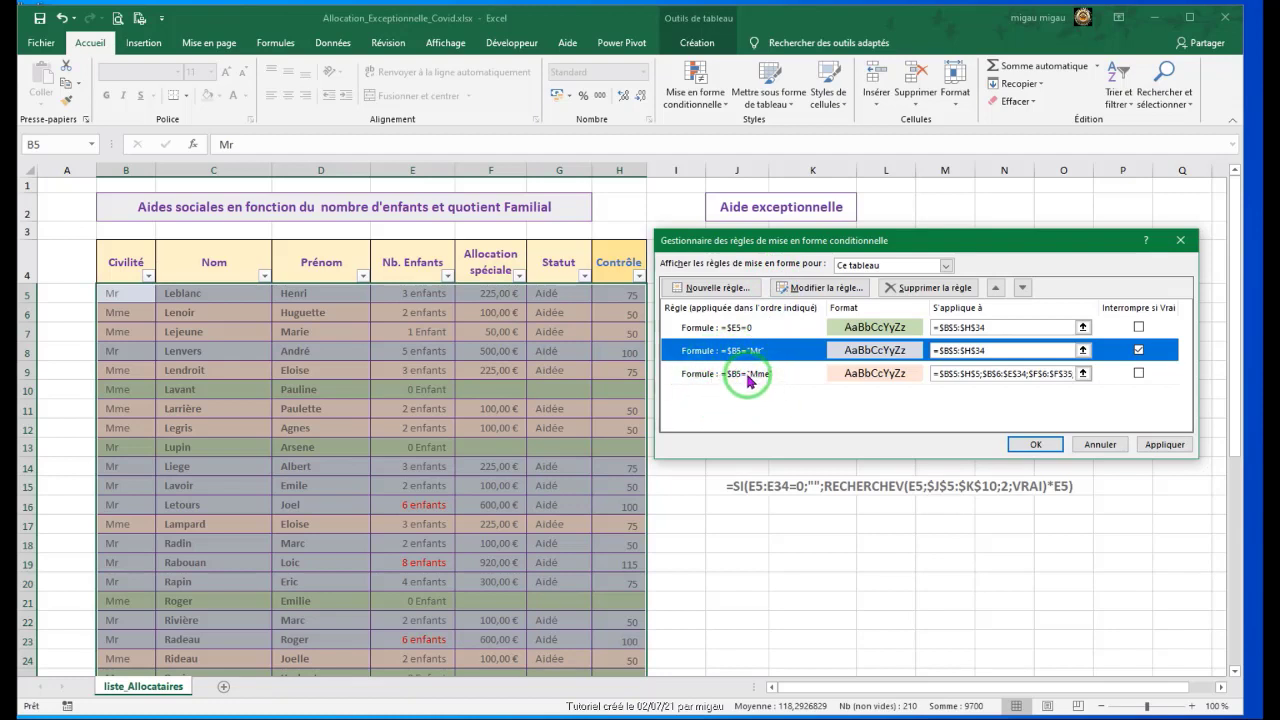
Inspect the formula and light orange fill of the =$B5="Mme" formatting rule, keeping its settings.
{"action": "key", "text": "Down"}
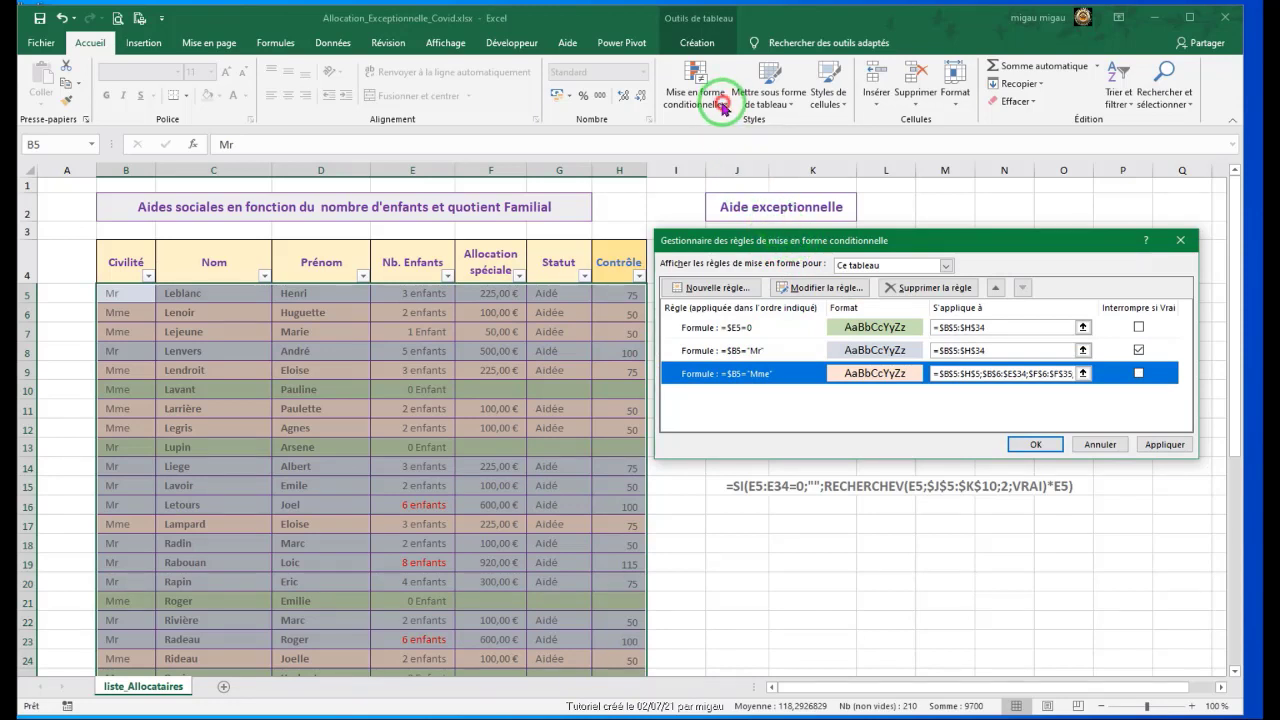
{"action": "left_click", "coordinate": [826, 289]}
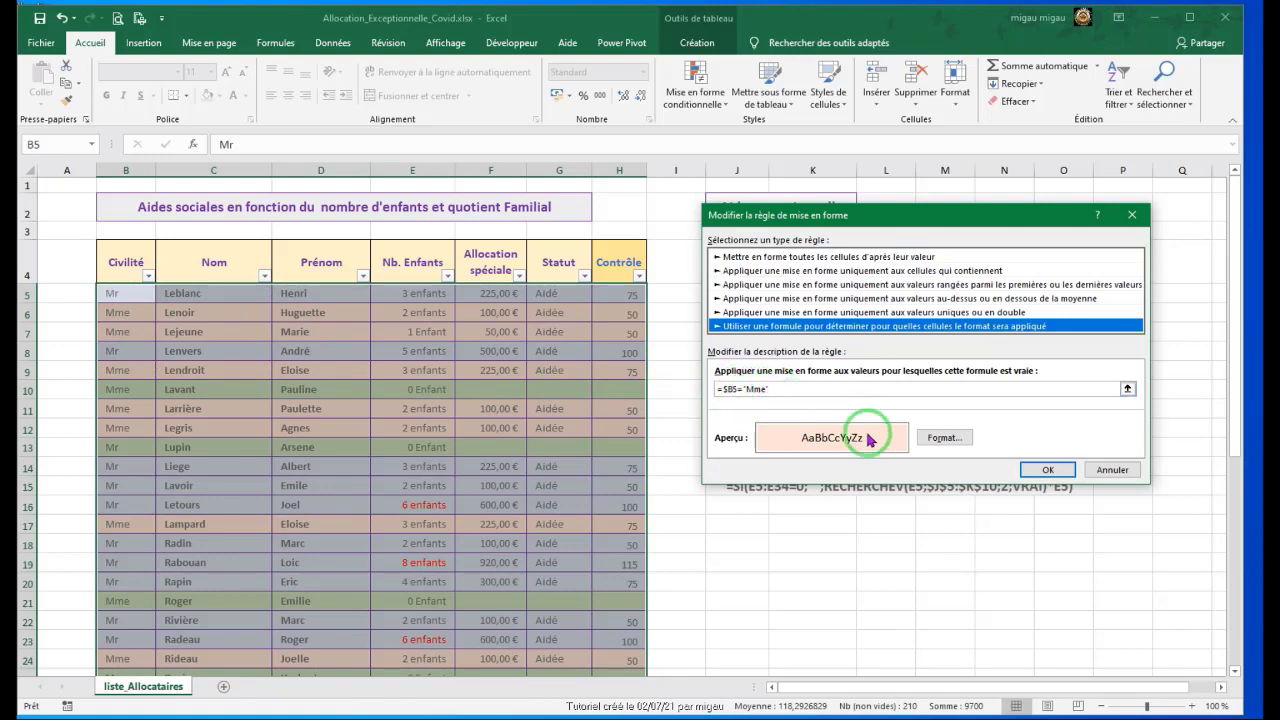
{"action": "left_click", "coordinate": [942, 438]}
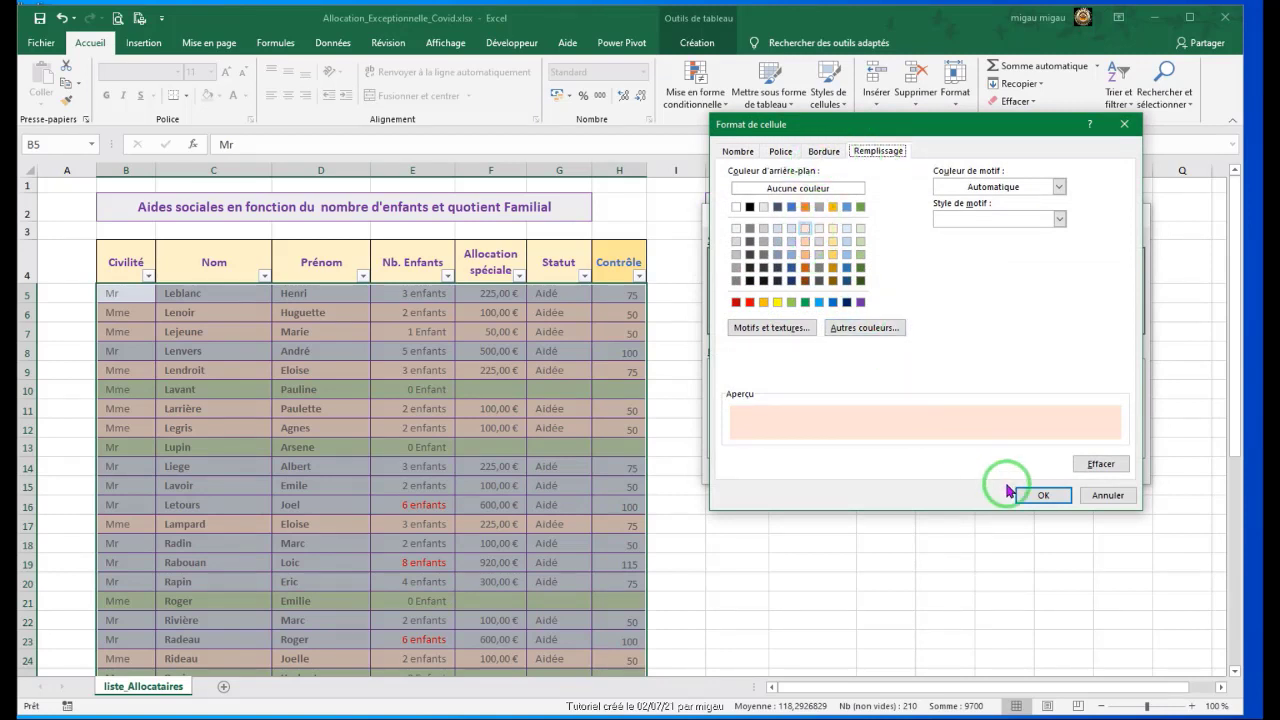
{"action": "left_click", "coordinate": [1040, 495]}
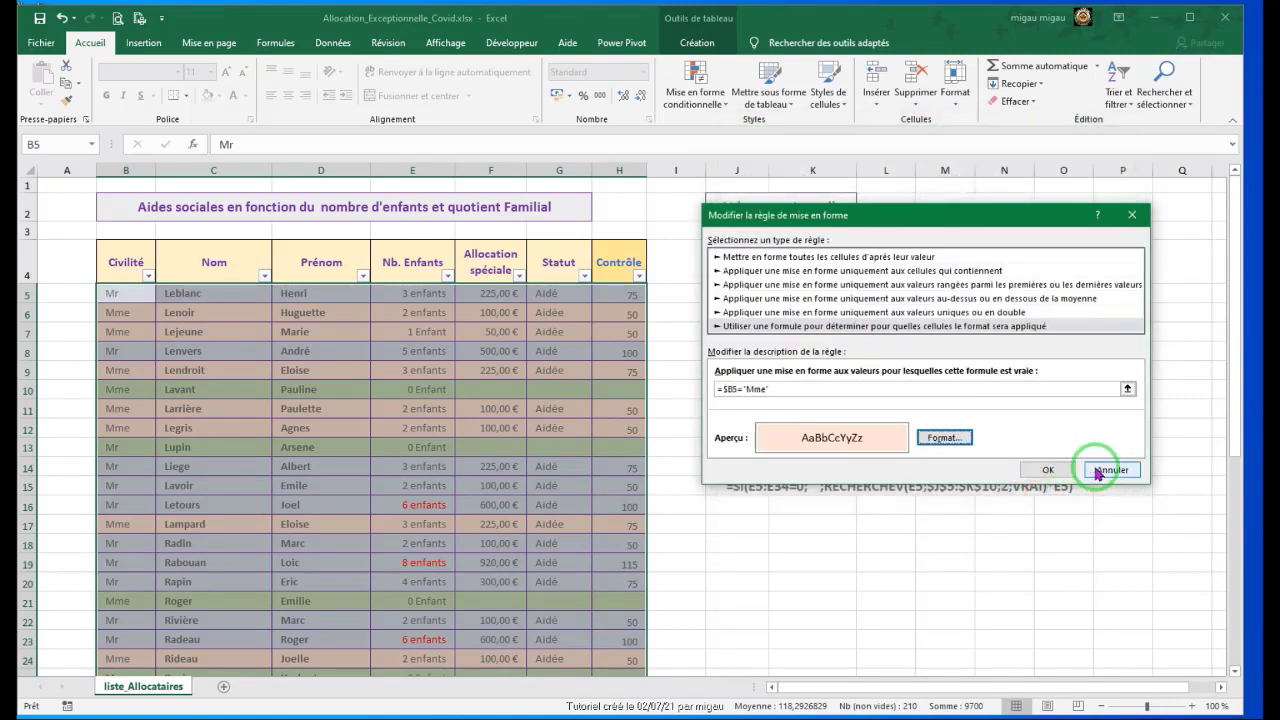
{"action": "left_click", "coordinate": [1048, 470]}
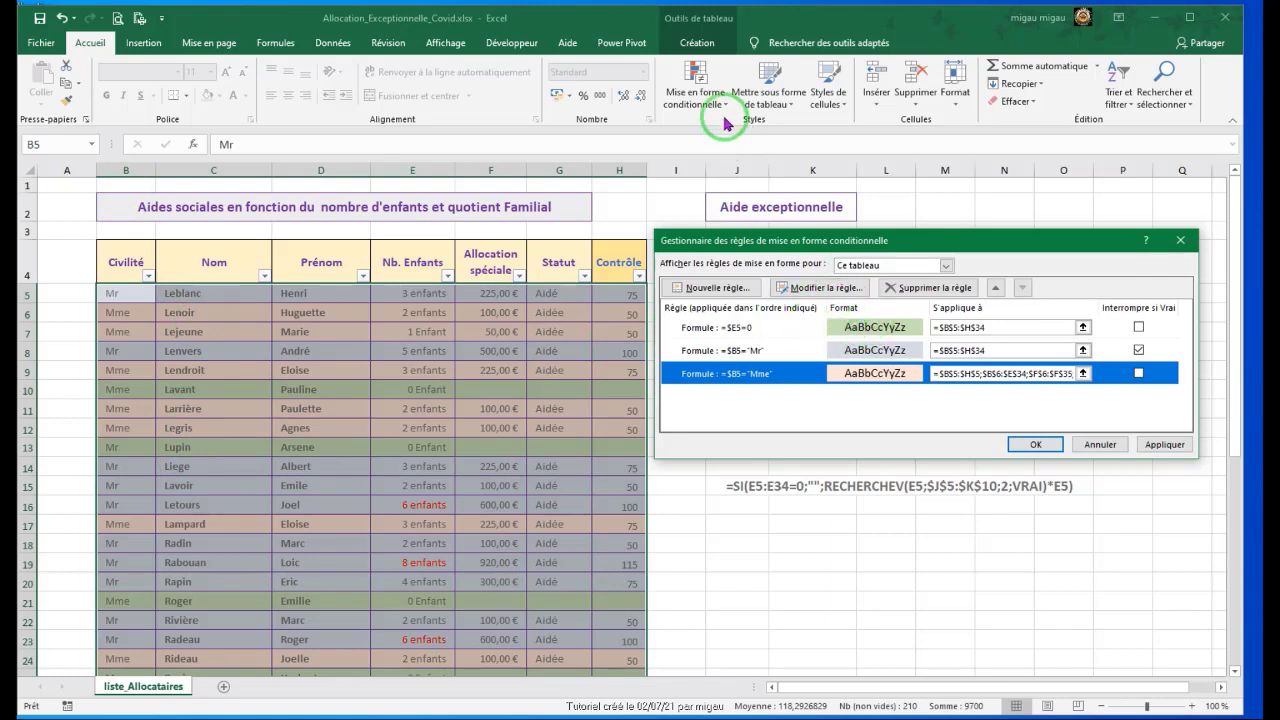
Apply and confirm the conditional formatting rules, then deselect the table range and look over the coloured rows.
{"action": "left_click", "coordinate": [1164, 446]}
{"action": "left_click", "coordinate": [1038, 446]}
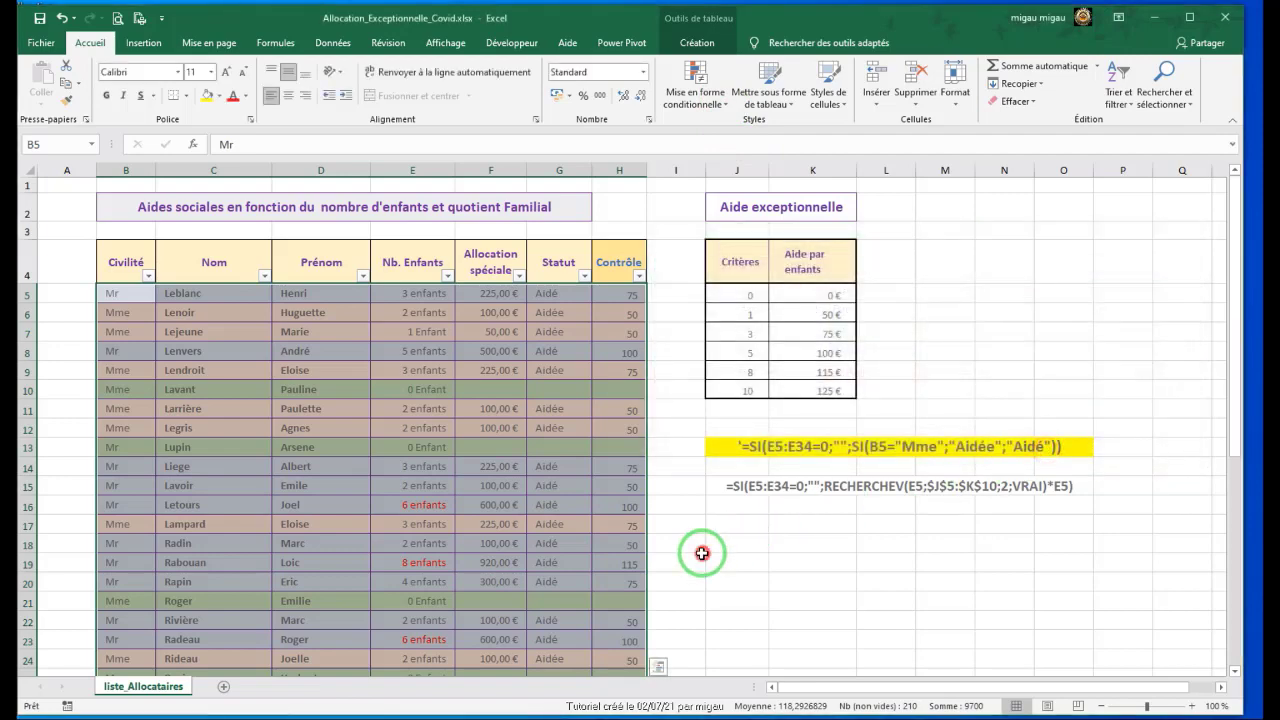
{"action": "left_click", "coordinate": [702, 556]}
{"action": "scroll", "coordinate": [497, 380], "scroll_direction": "down", "scroll_amount": 3}
{"action": "scroll", "coordinate": [497, 370], "scroll_direction": "up", "scroll_amount": 3}
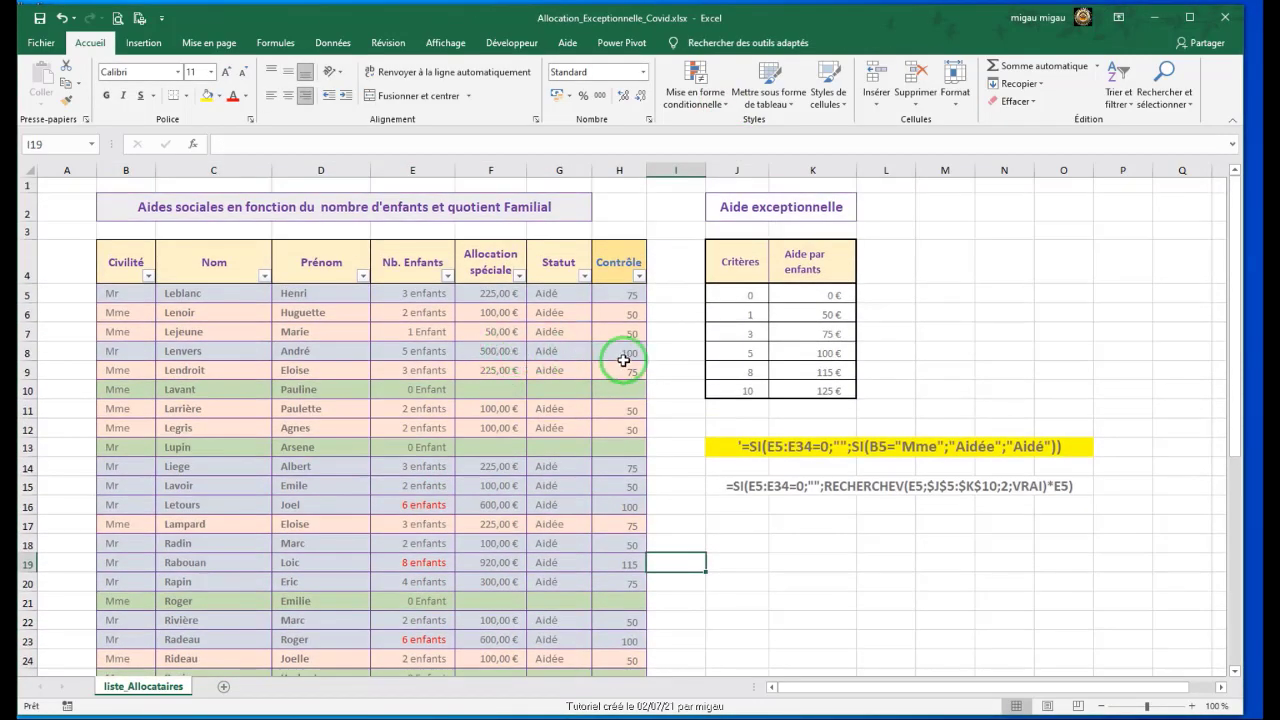